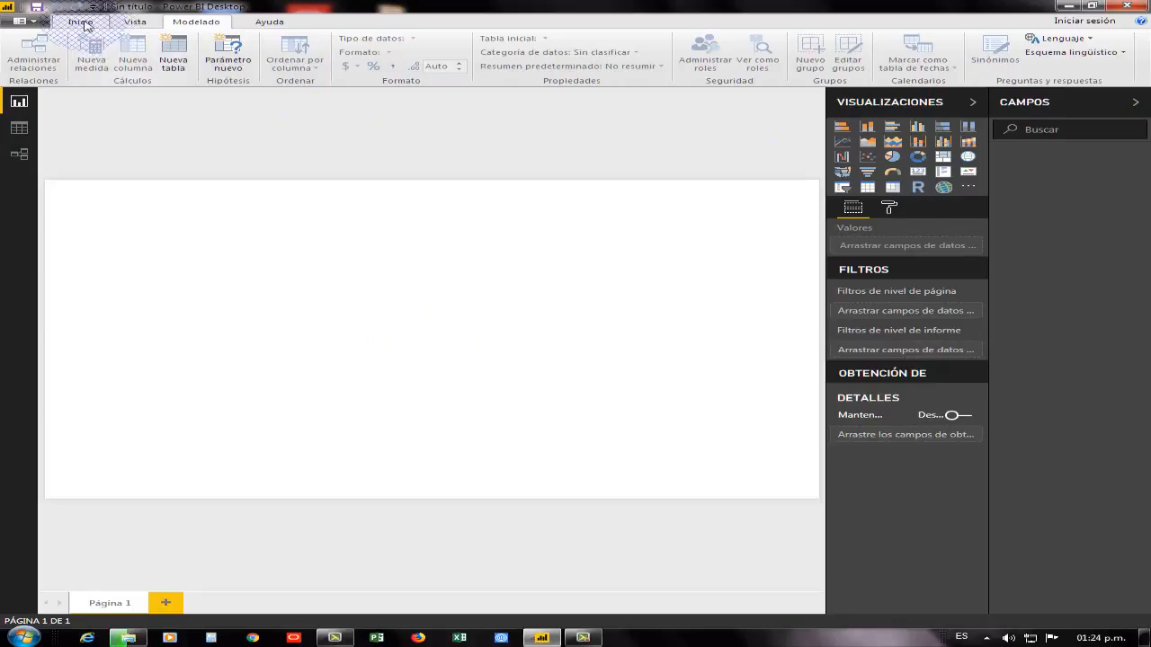
Get data from the Excel workbook NOMINA PARA POWER BI stored on the desktop
{"action": "left_click", "coordinate": [81, 22]}
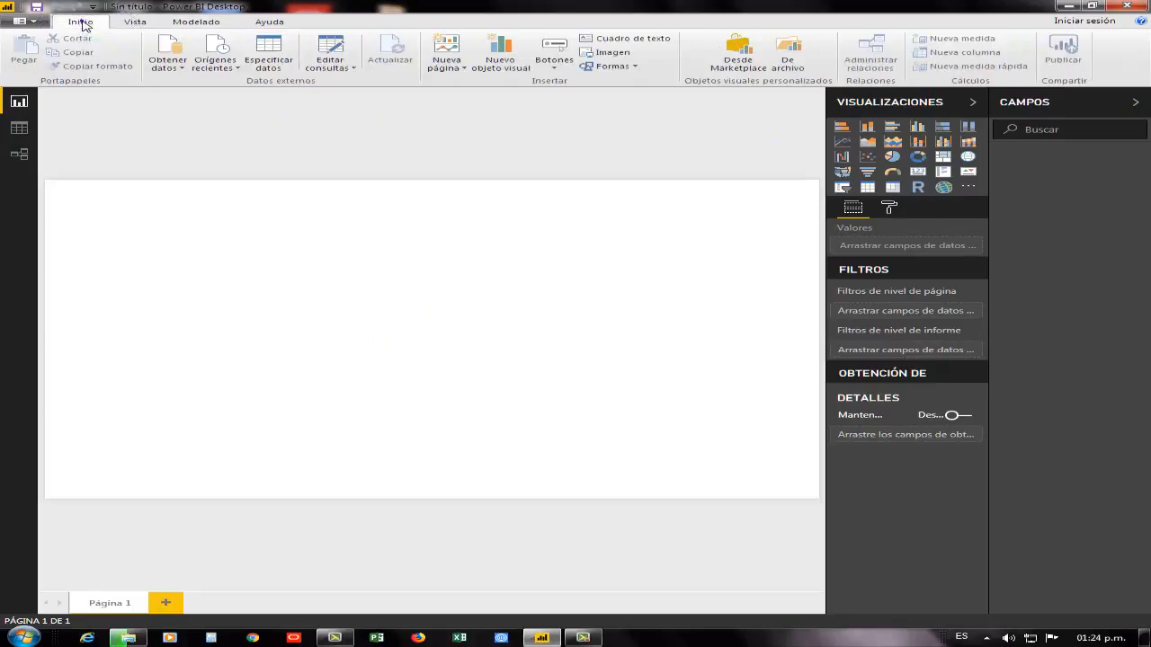
{"action": "left_click", "coordinate": [180, 71]}
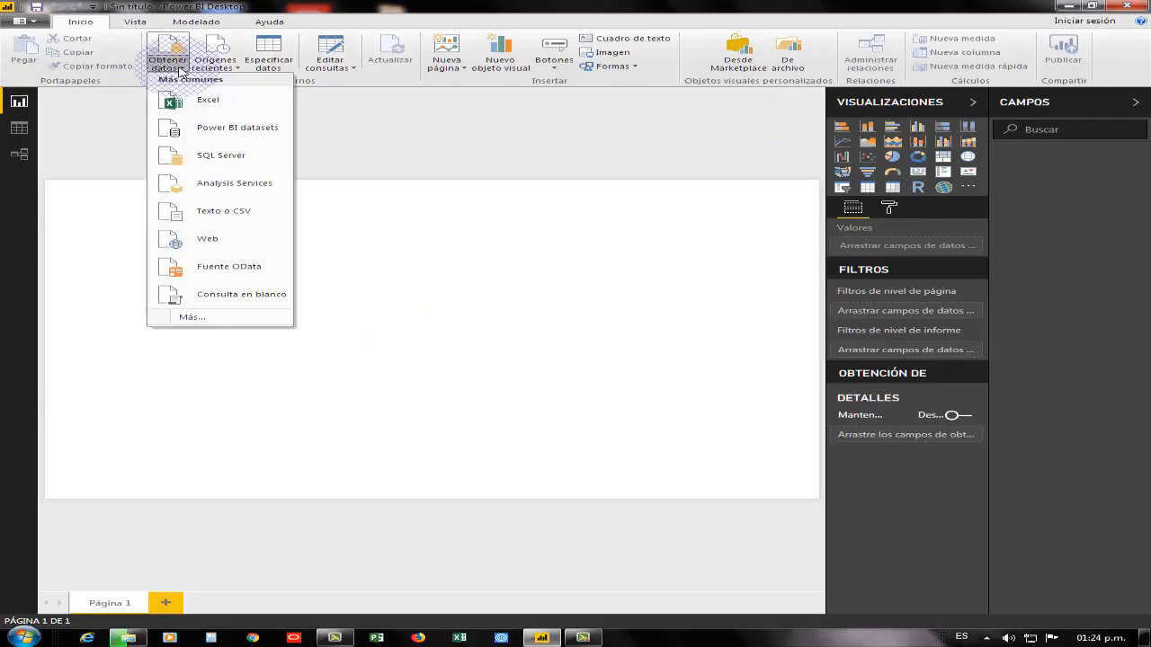
{"action": "left_click", "coordinate": [217, 103]}
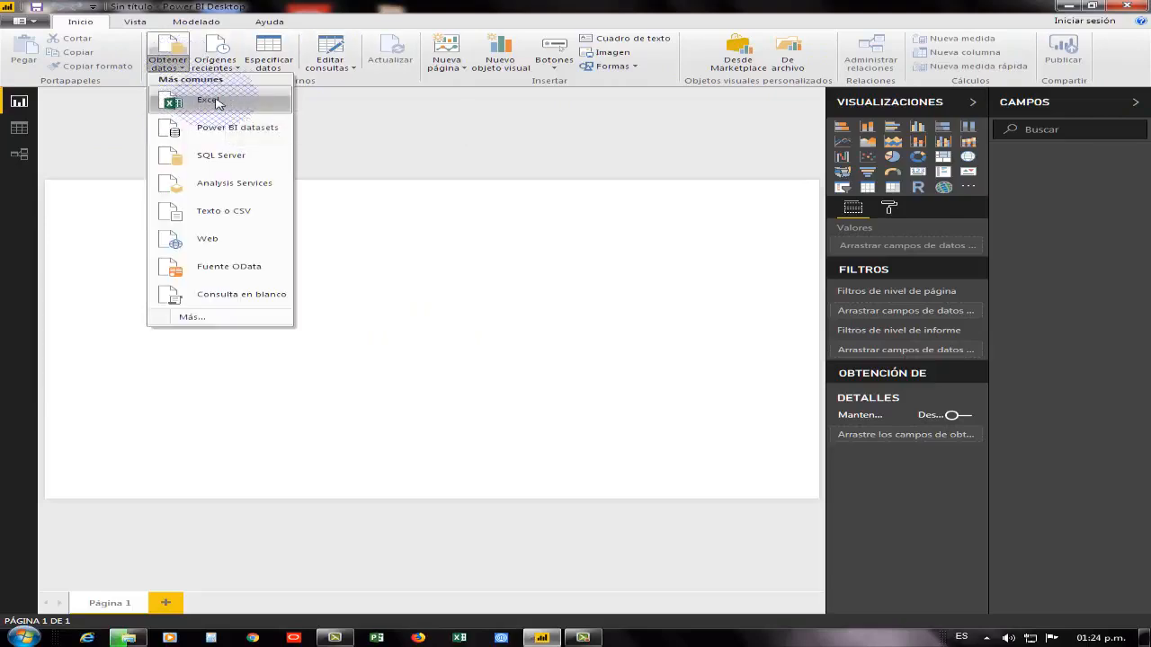
{"action": "left_click", "coordinate": [195, 105]}
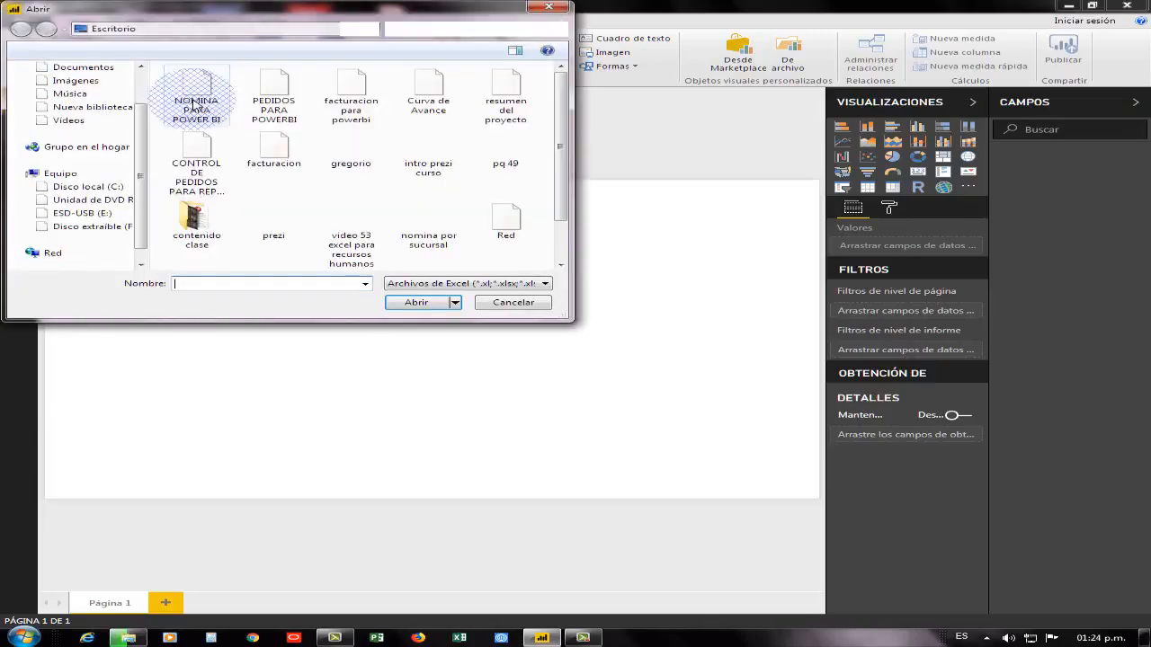
{"action": "left_click_drag", "start_coordinate": [234, 14], "coordinate": [393, 41]}
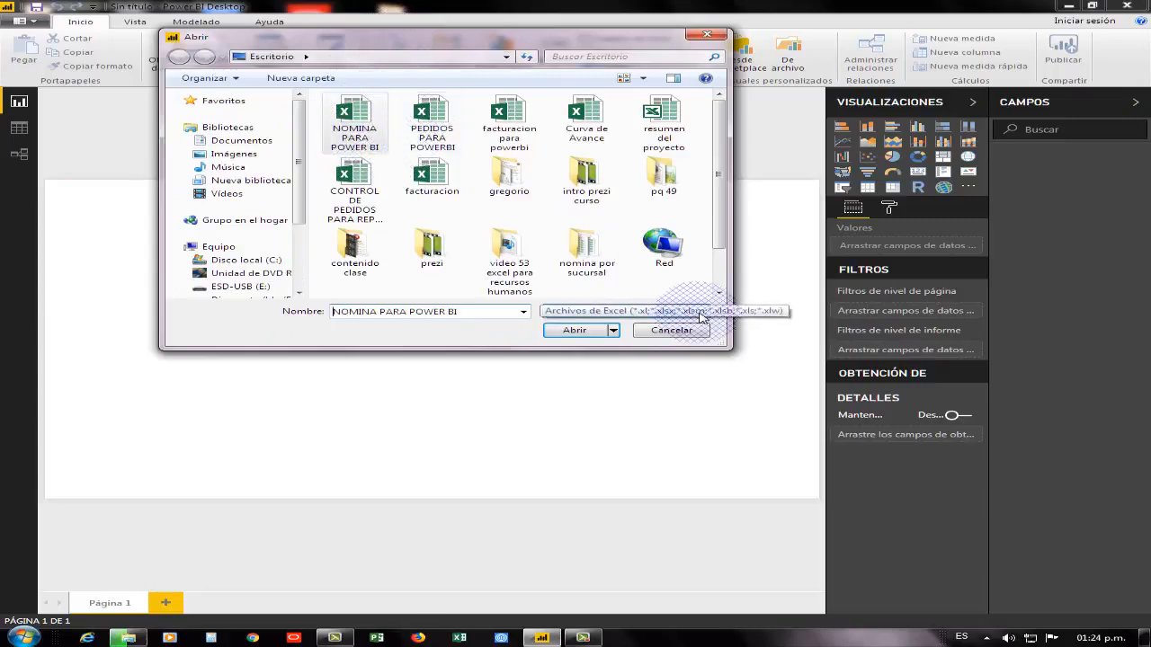
{"action": "left_click", "coordinate": [582, 331]}
{"action": "left_click", "coordinate": [584, 334]}
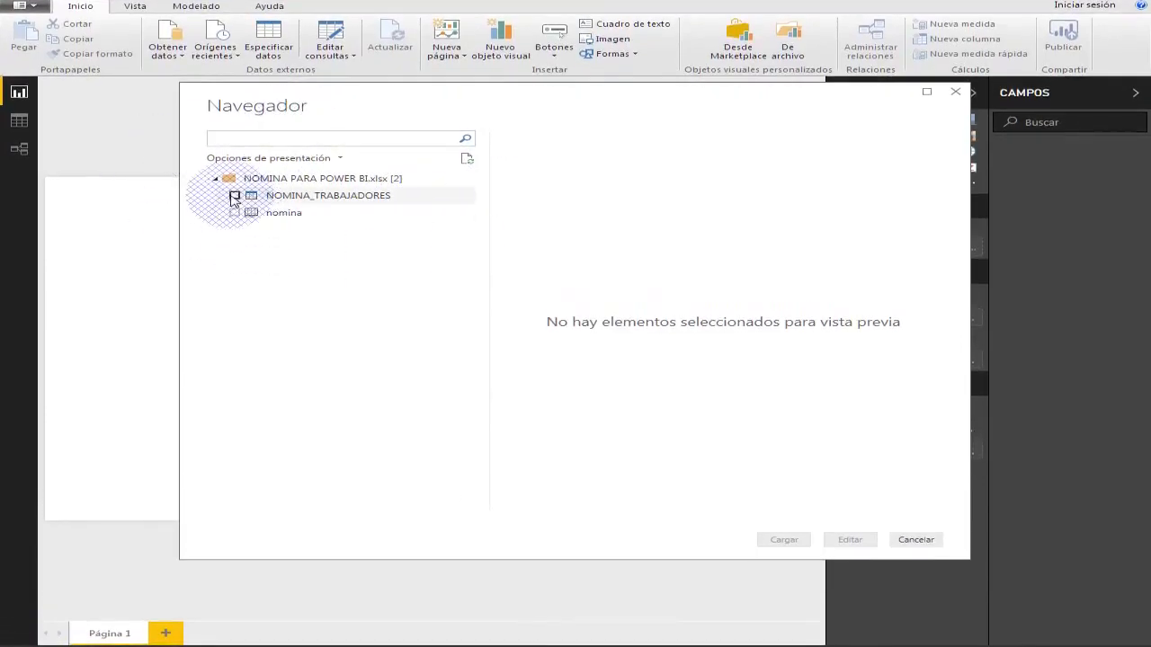
Load the NOMINA_TRABAJADORES table into the report, keeping the current Windows colour scheme and declining further reminders about it
{"action": "left_click", "coordinate": [233, 198]}
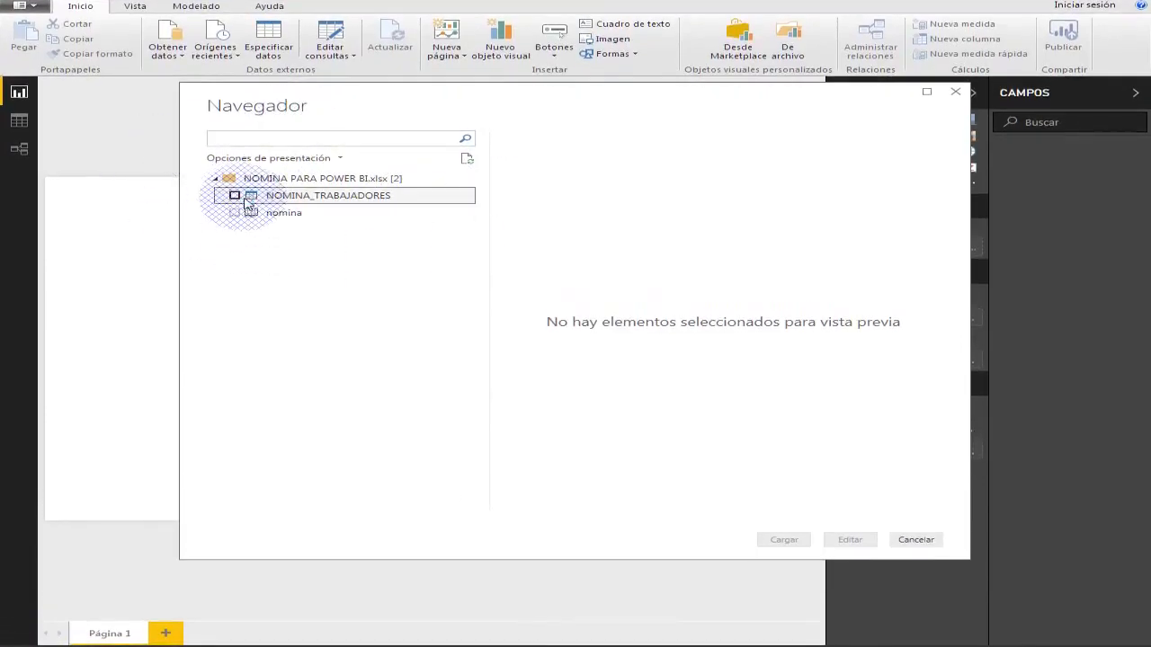
{"action": "left_click", "coordinate": [234, 196]}
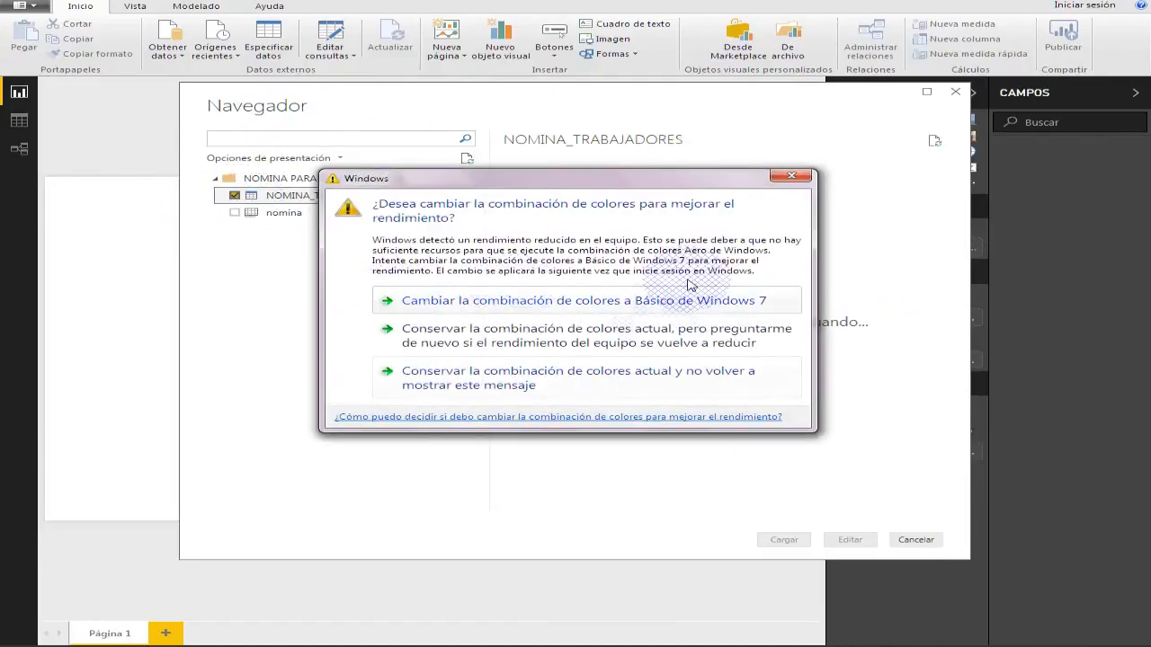
{"action": "left_click", "coordinate": [586, 378]}
{"action": "left_click", "coordinate": [236, 198]}
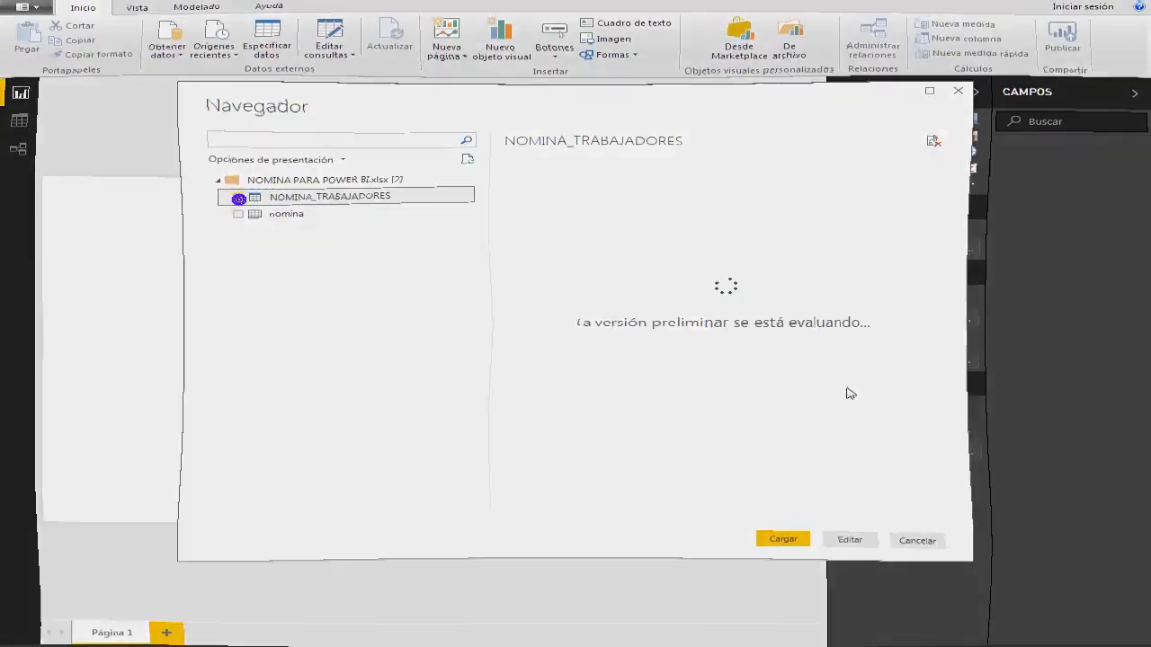
{"action": "left_click", "coordinate": [784, 539]}
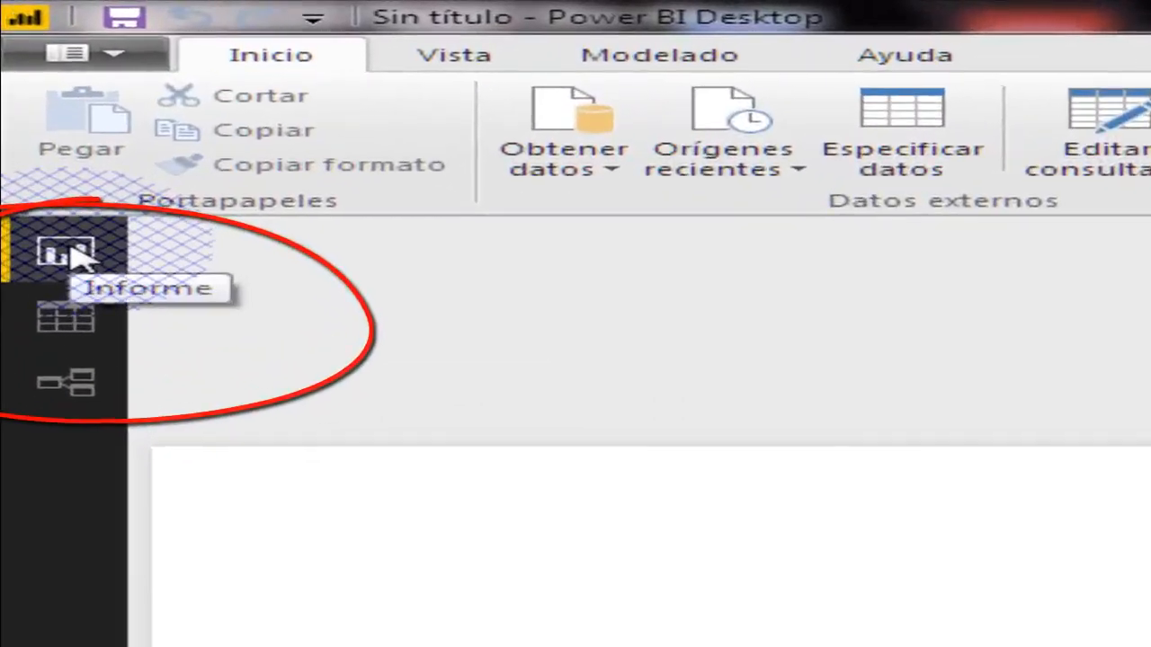
Display the NOMINA_TRABAJADORES records in the data view, briefly collapsing the field list to see more columns
{"action": "left_click", "coordinate": [68, 324]}
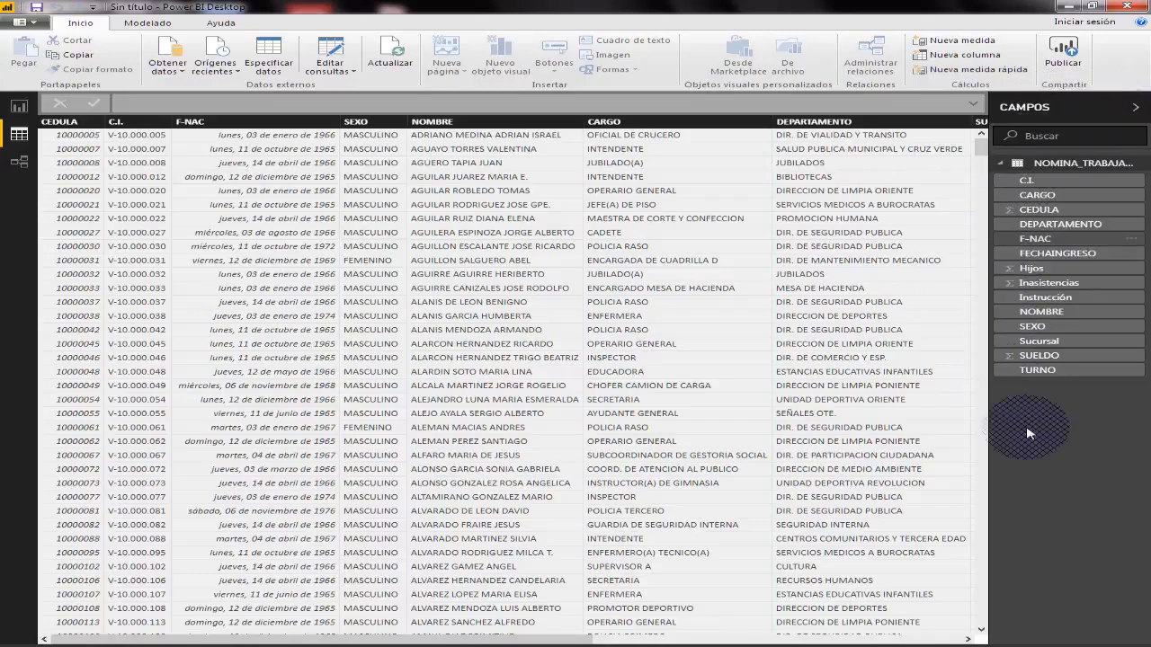
{"action": "left_click", "coordinate": [1138, 108]}
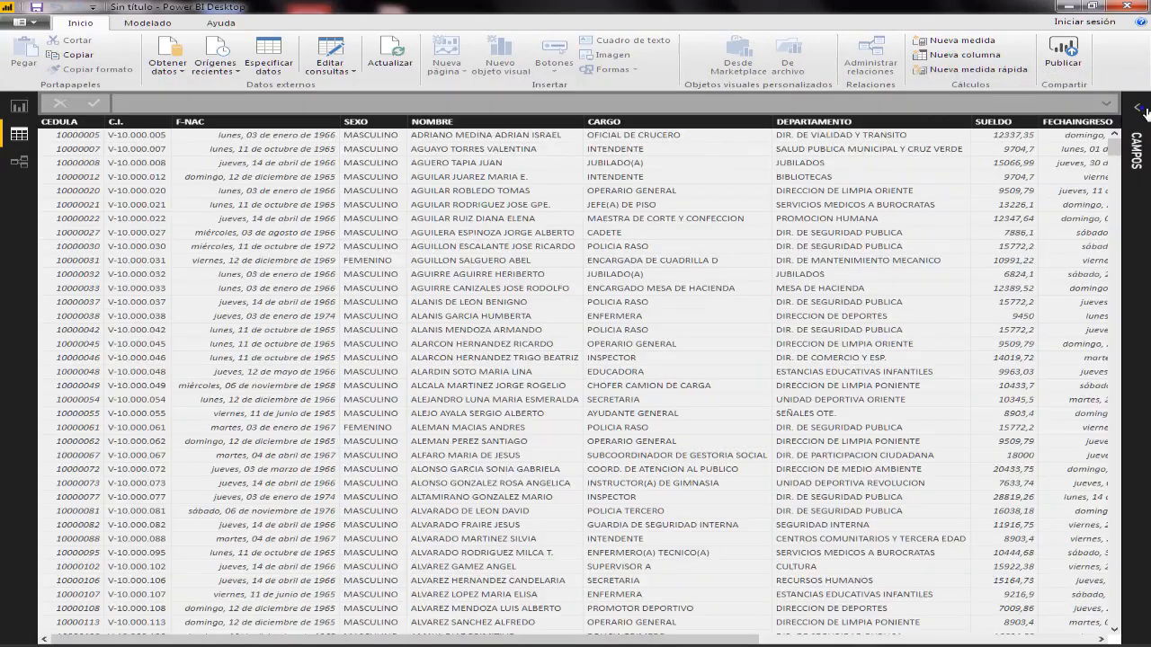
{"action": "left_click", "coordinate": [1146, 111]}
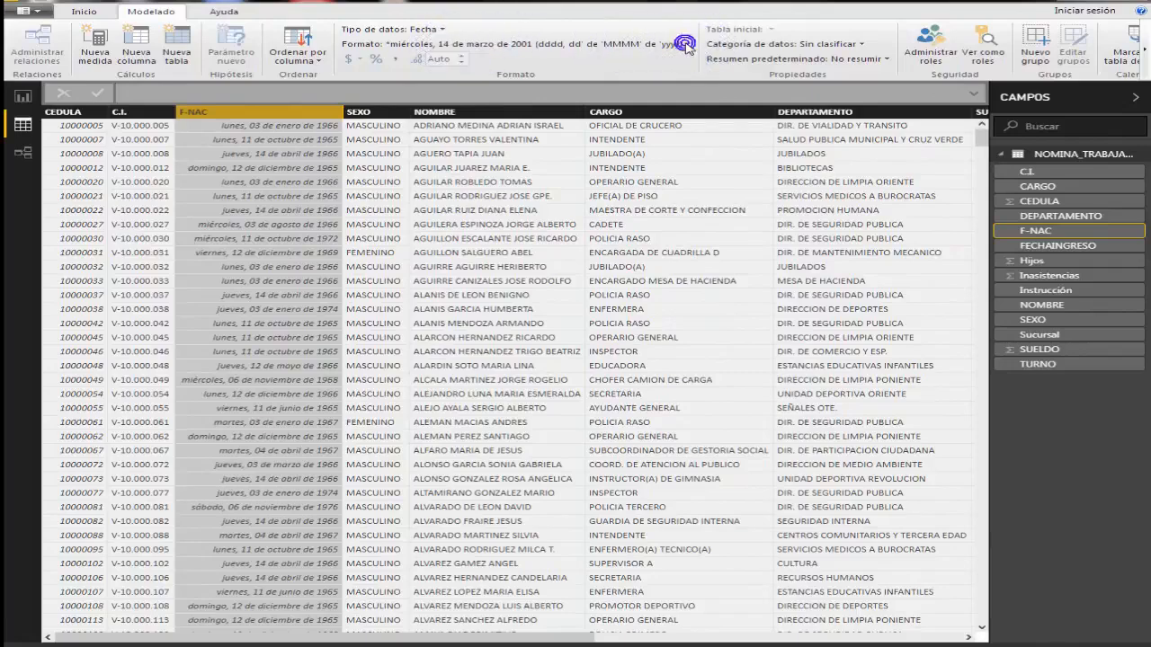
Set the FECHAINGRESO column's date format to *14/03/2001 (dd/MM/yyyy)
{"action": "left_click_drag", "start_coordinate": [157, 640], "coordinate": [715, 640]}
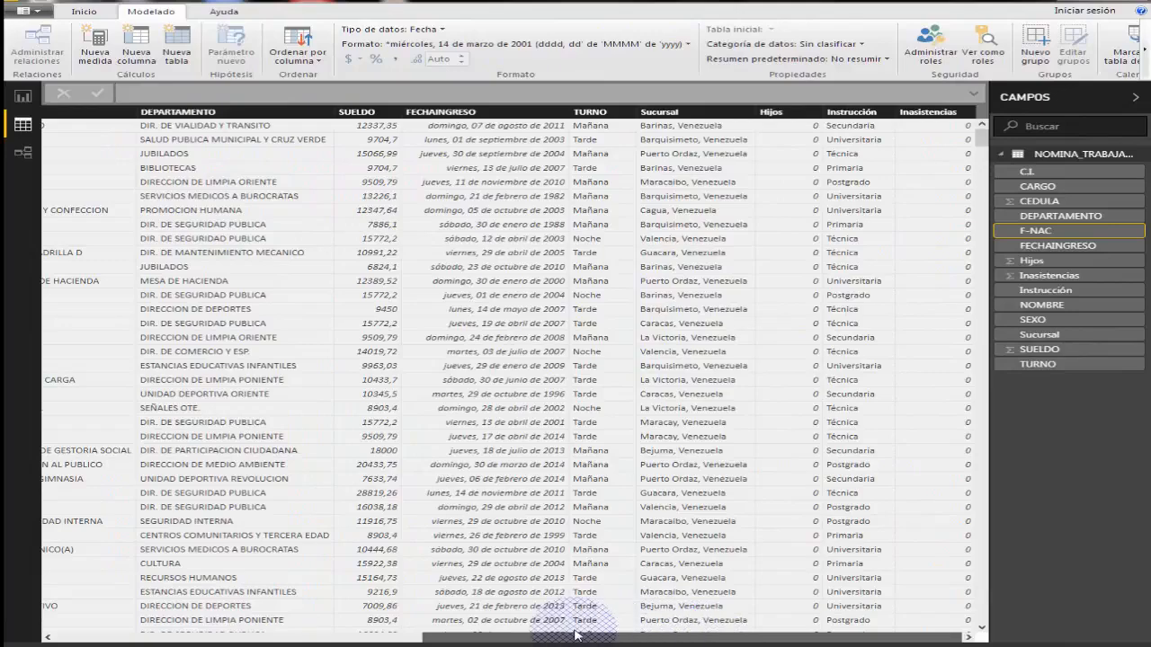
{"action": "left_click", "coordinate": [485, 110]}
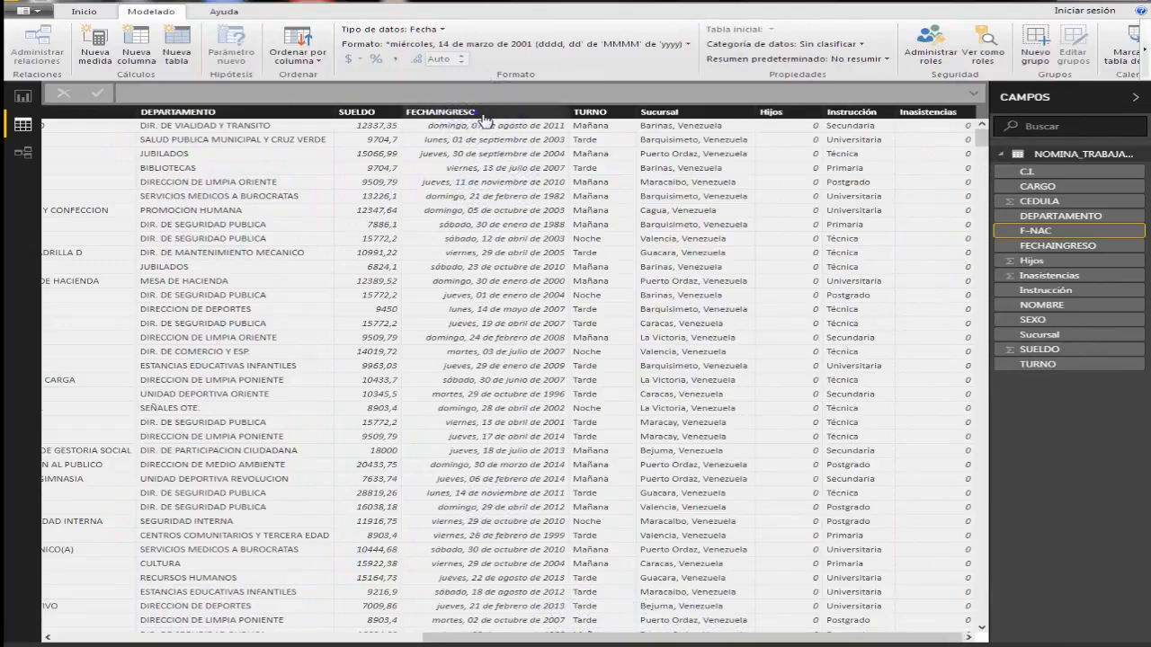
{"action": "left_click", "coordinate": [486, 115]}
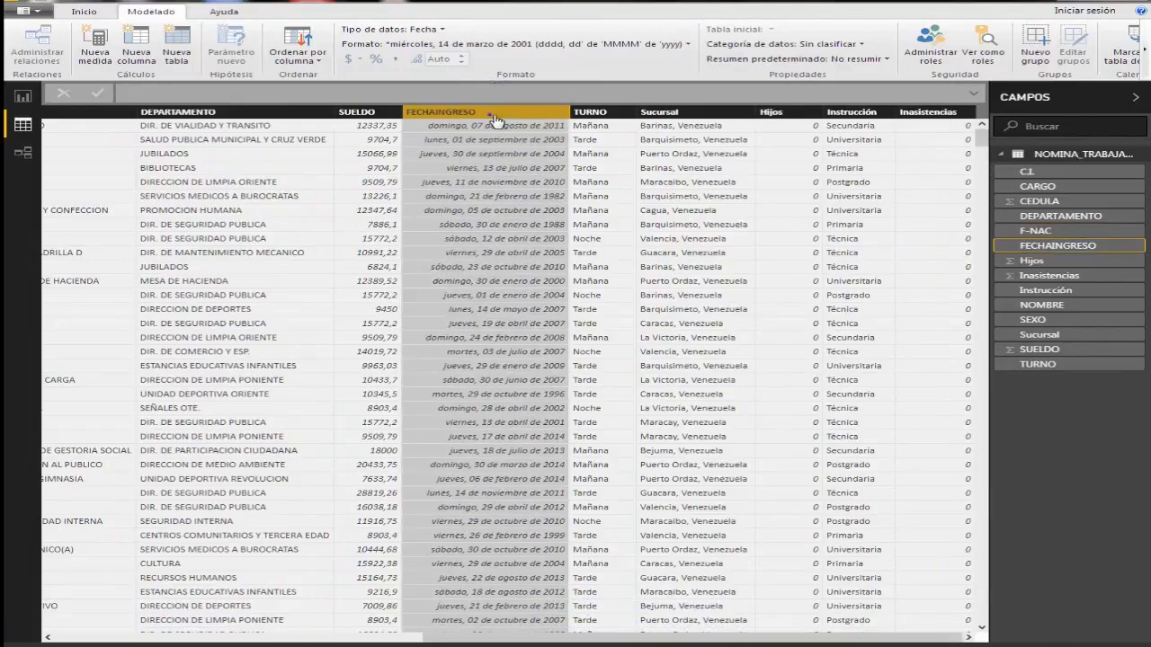
{"action": "left_click", "coordinate": [665, 45]}
{"action": "left_click", "coordinate": [494, 115]}
{"action": "right_click", "coordinate": [500, 117]}
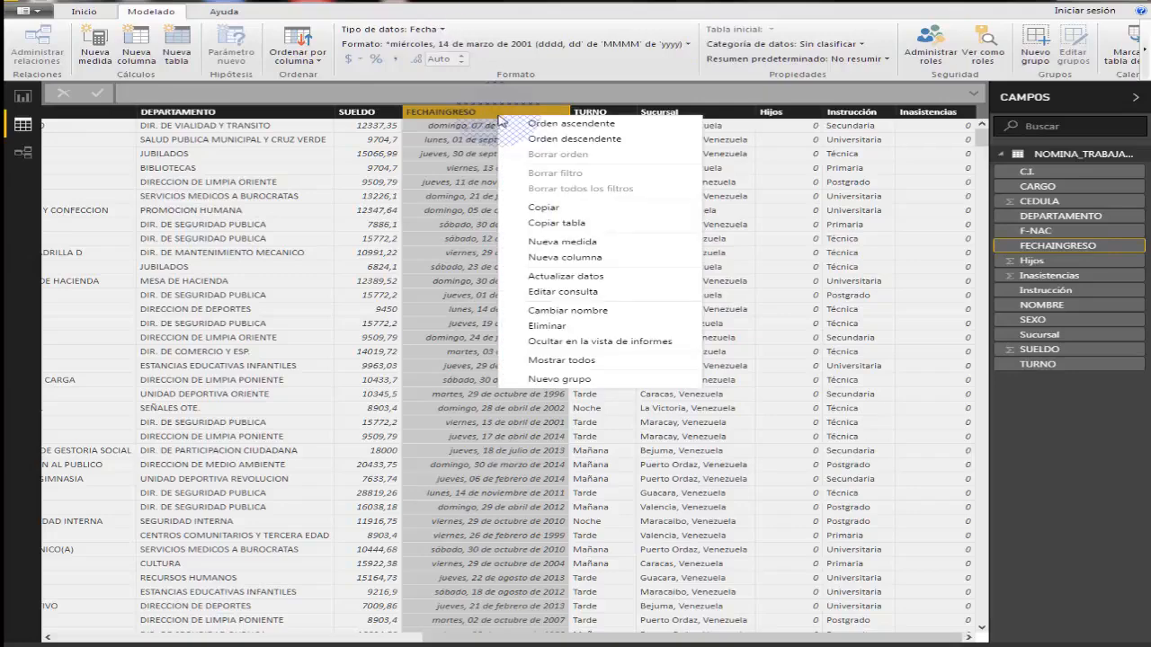
{"action": "left_click", "coordinate": [485, 116]}
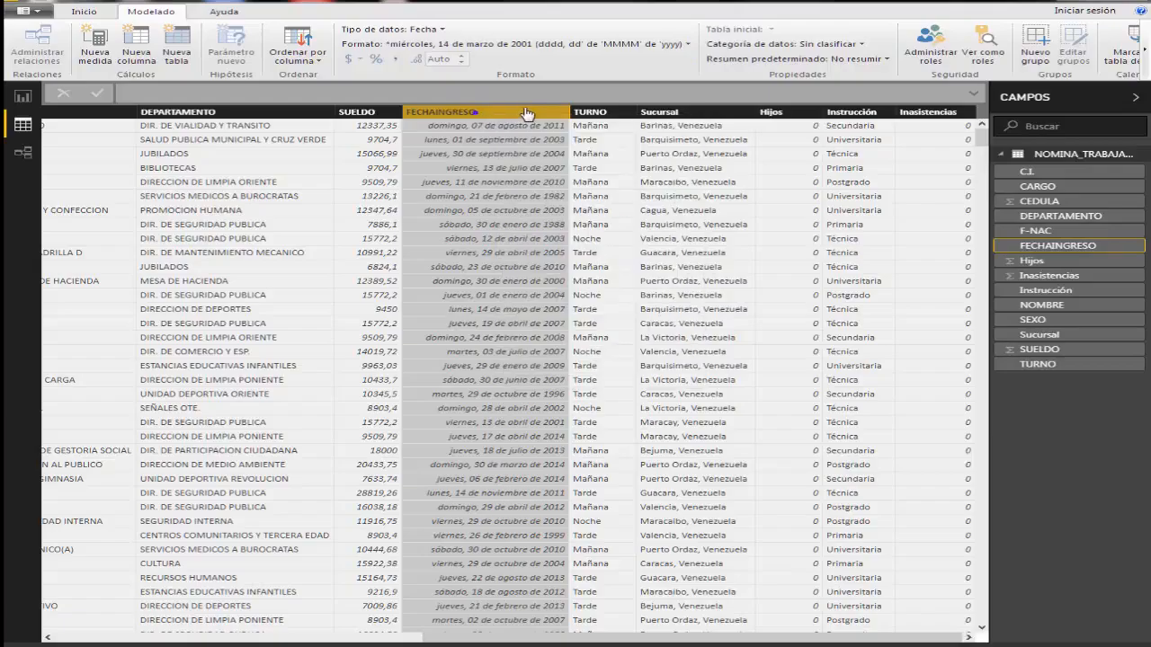
{"action": "left_click", "coordinate": [688, 44]}
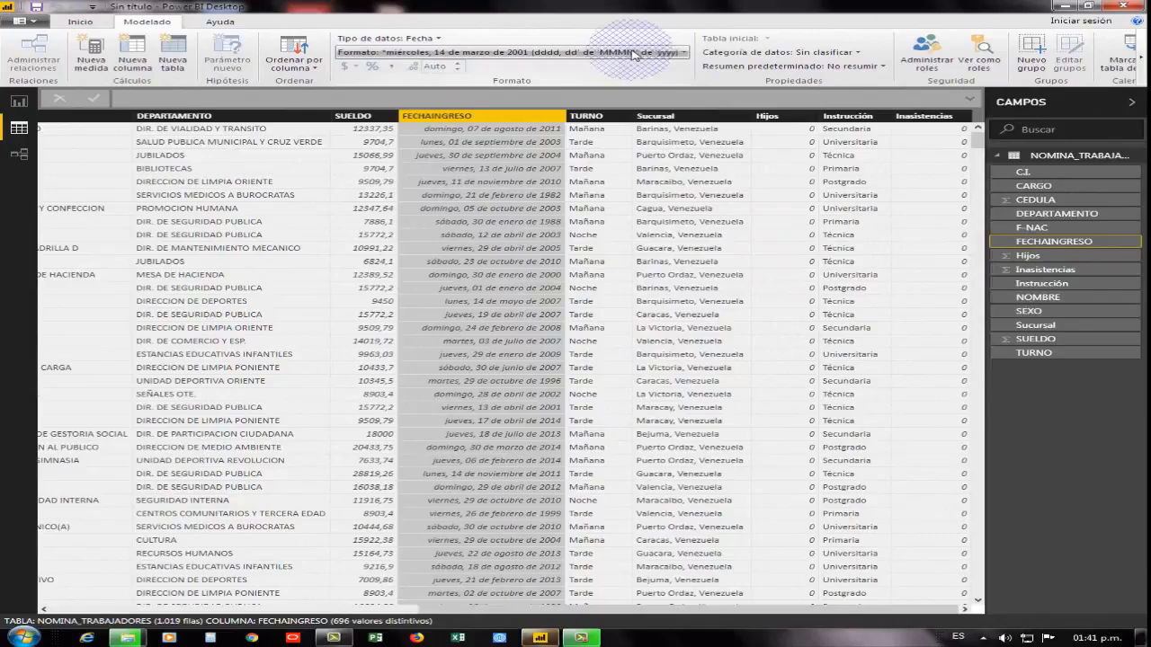
{"action": "left_click", "coordinate": [632, 52]}
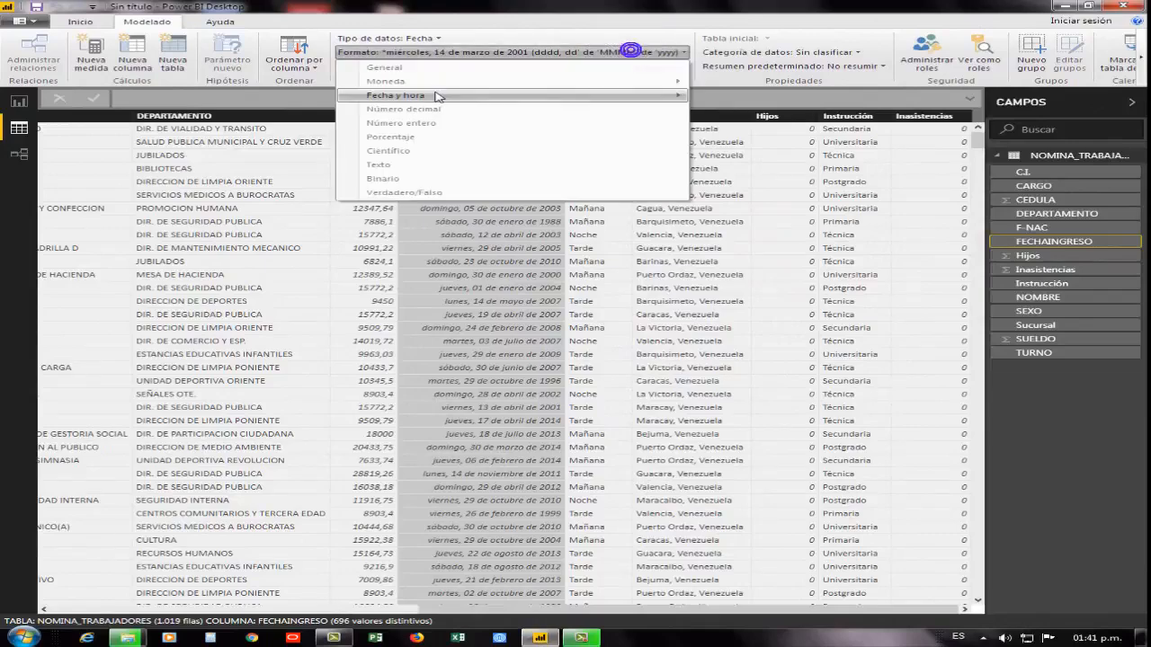
{"action": "mouse_move", "coordinate": [432, 96]}
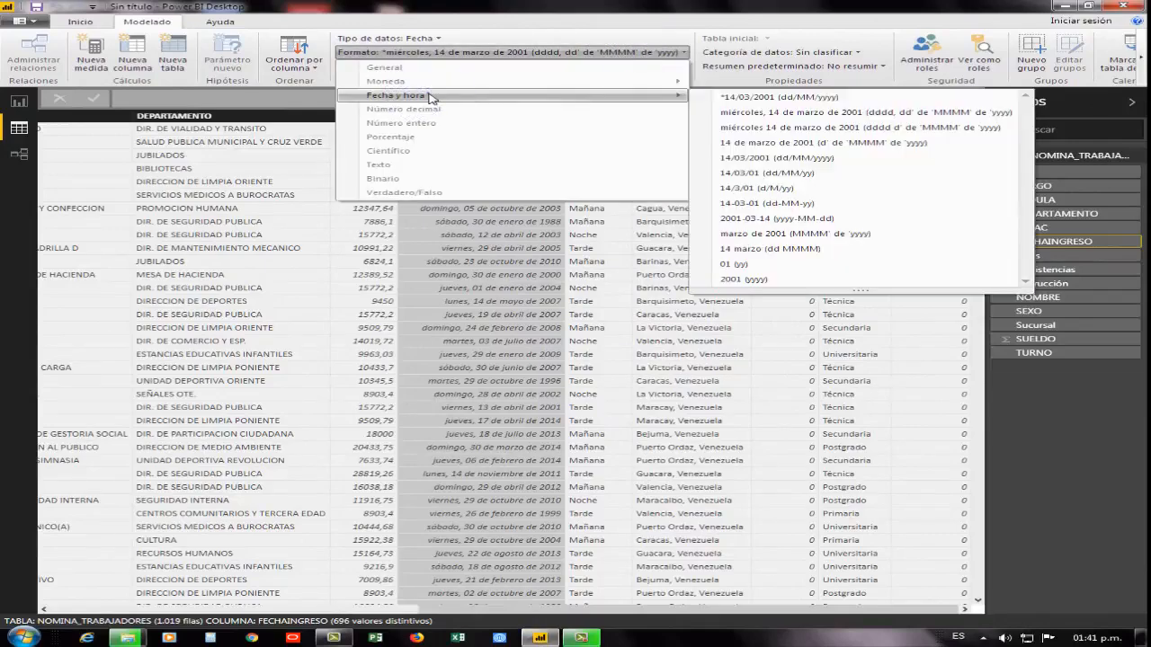
{"action": "left_click", "coordinate": [764, 113]}
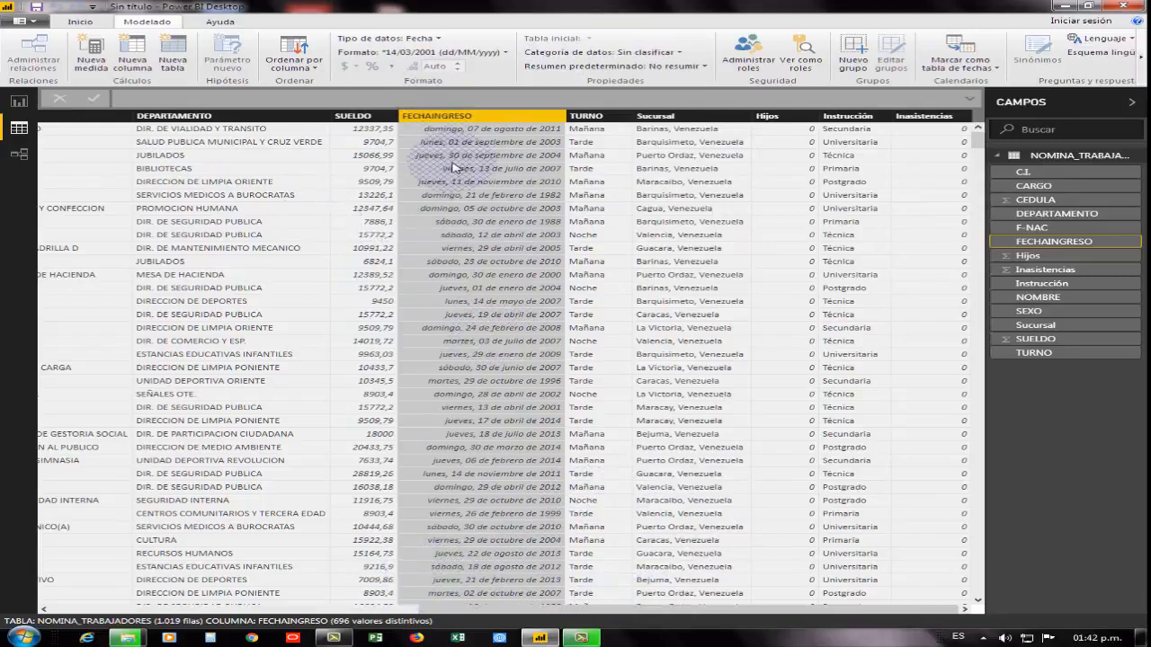
Set the F-NAC column's date format to *14/03/2001 (dd/MM/yyyy)
{"action": "left_click", "coordinate": [306, 222]}
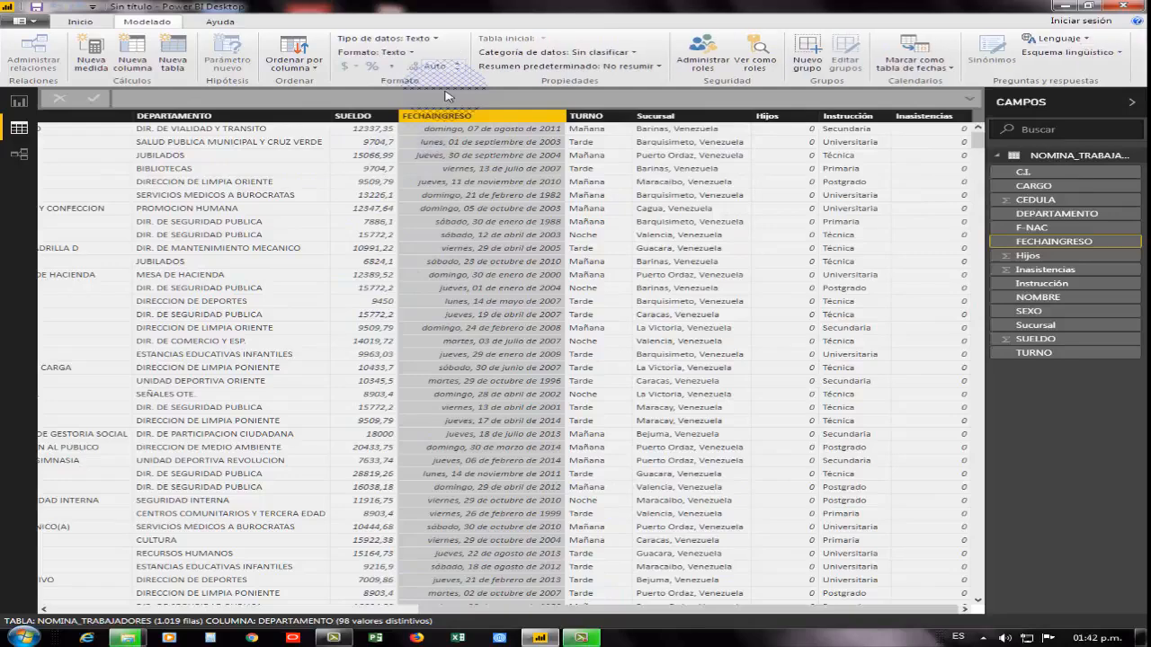
{"action": "left_click", "coordinate": [306, 222]}
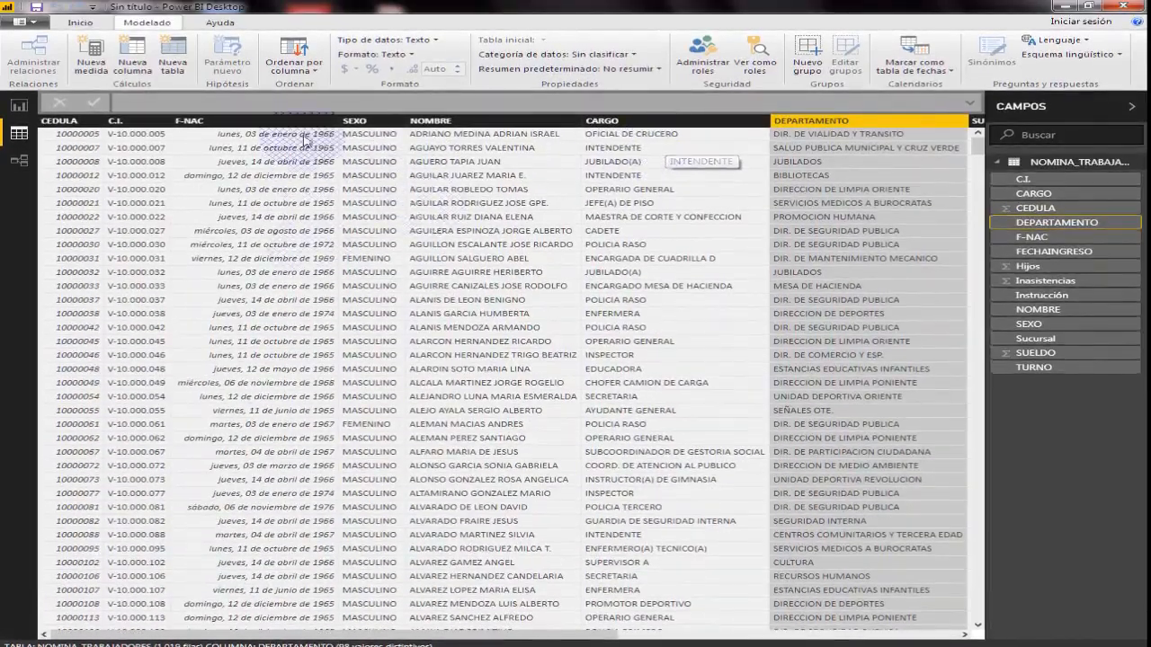
{"action": "left_click", "coordinate": [279, 122]}
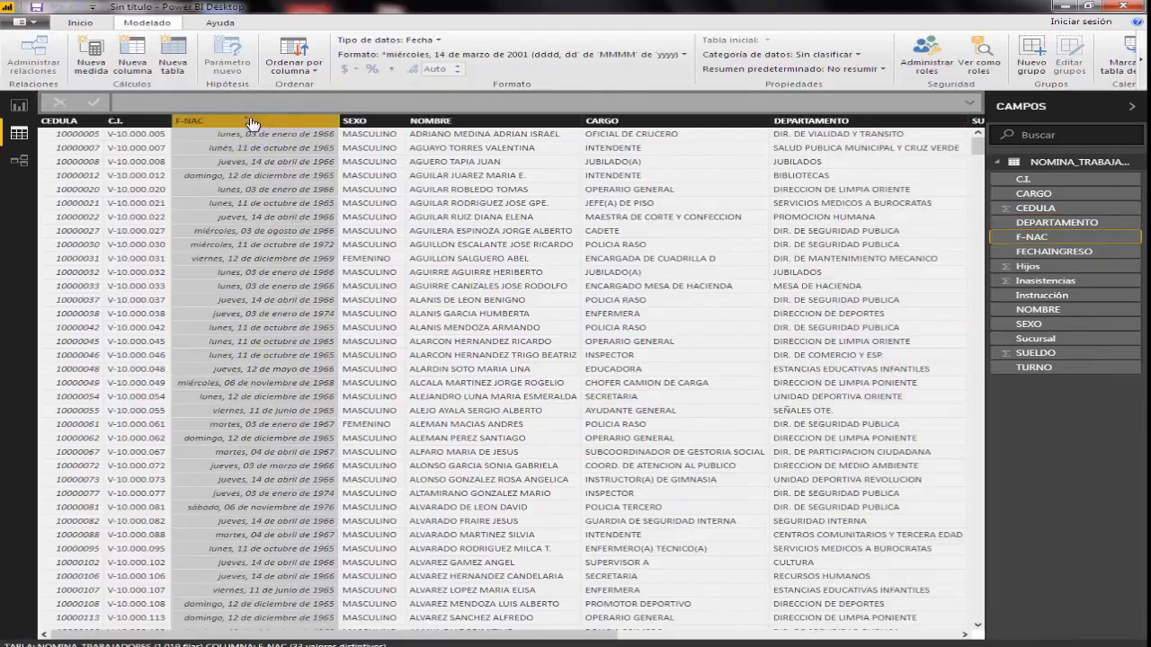
{"action": "left_click", "coordinate": [663, 52]}
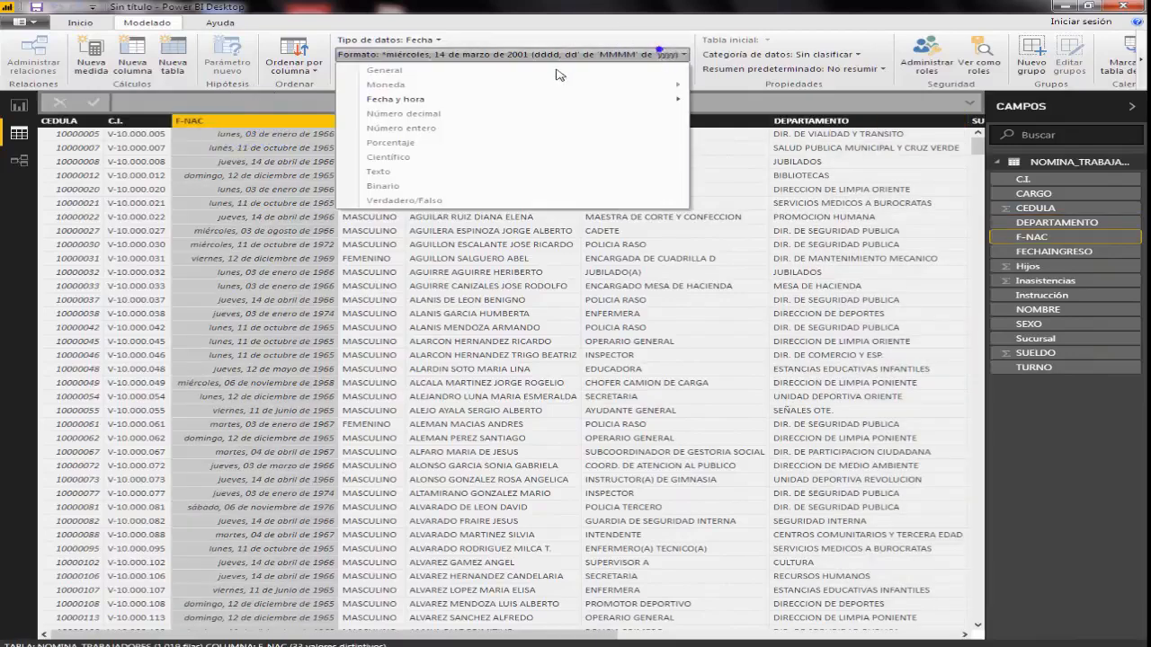
{"action": "mouse_move", "coordinate": [531, 103]}
{"action": "left_click", "coordinate": [764, 101]}
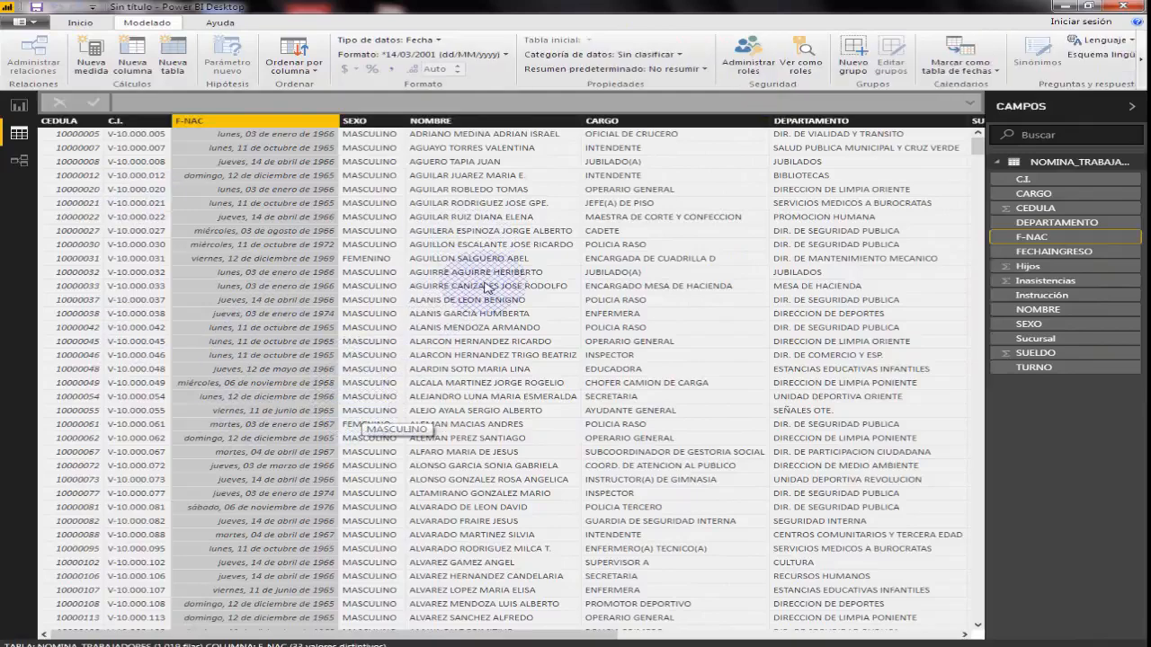
{"action": "left_click", "coordinate": [545, 631]}
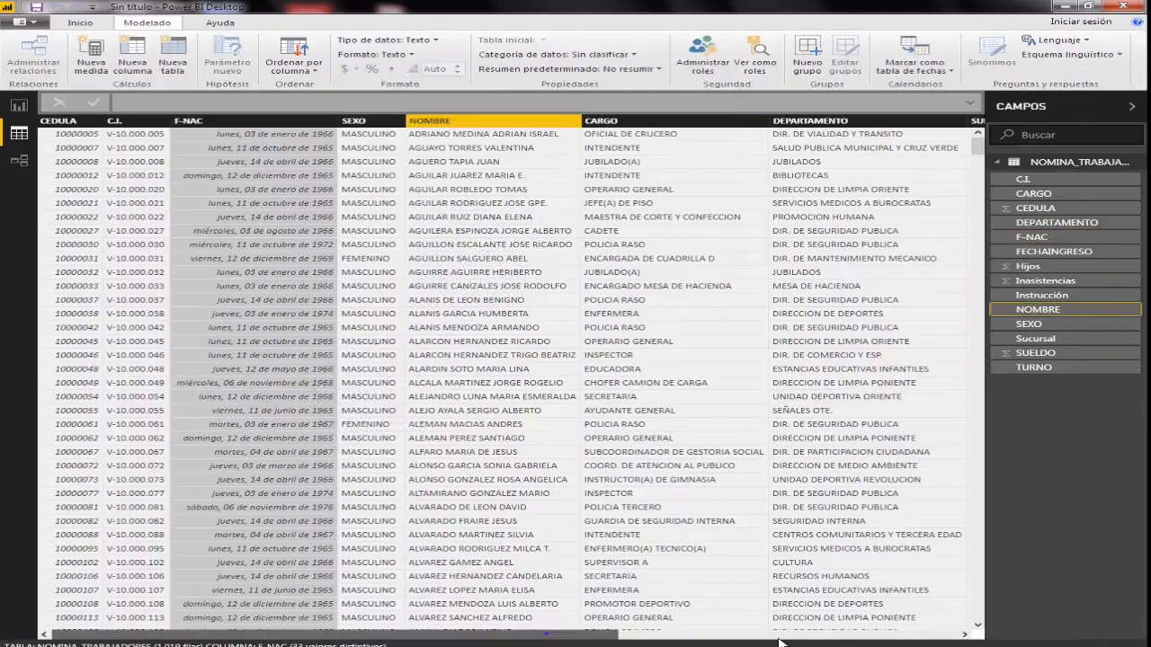
{"action": "left_click_drag", "start_coordinate": [546, 633], "coordinate": [216, 640]}
{"action": "left_click", "coordinate": [912, 636]}
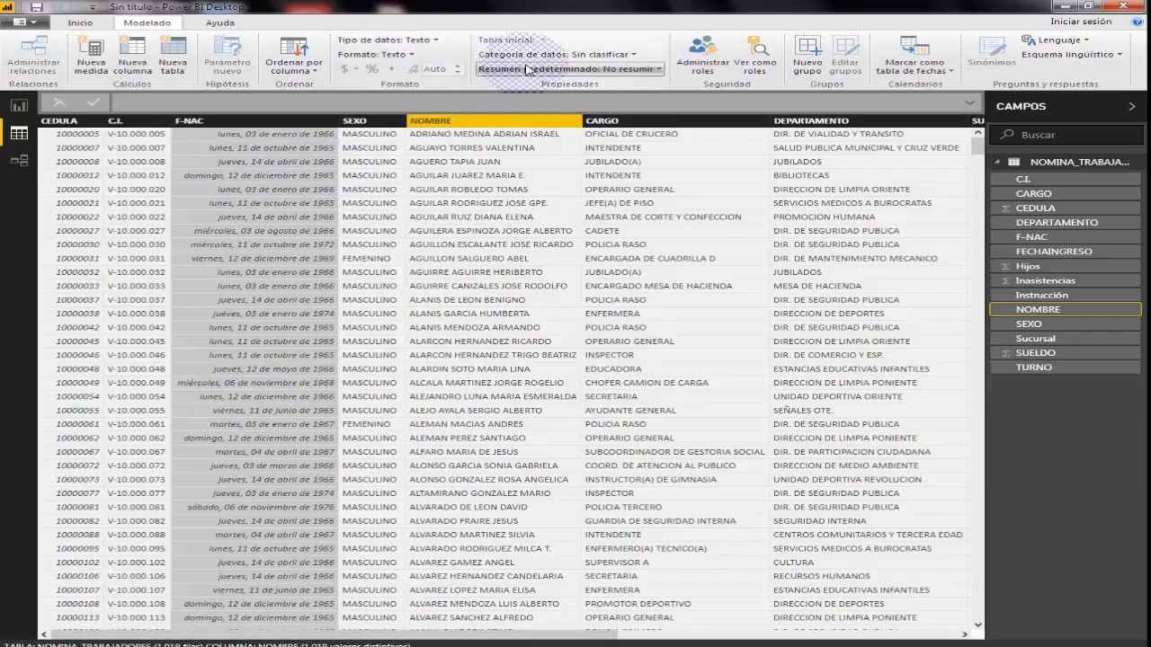
{"action": "left_click", "coordinate": [277, 124]}
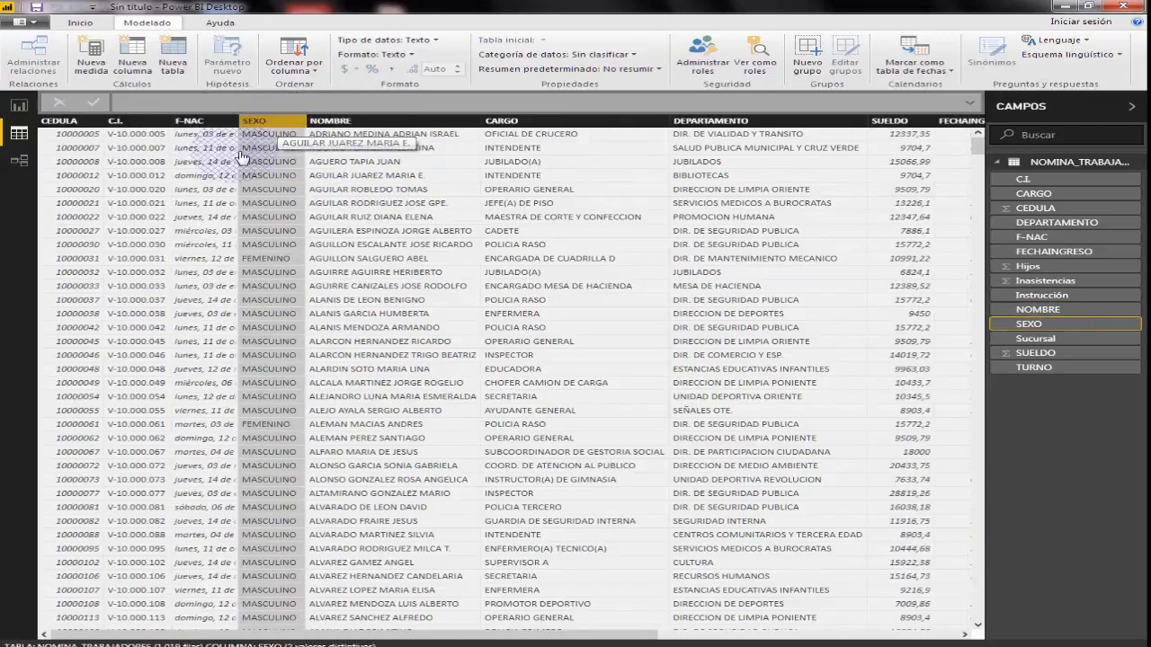
Widen the F-NAC column slightly and select the SEXO column
{"action": "left_click", "coordinate": [216, 122]}
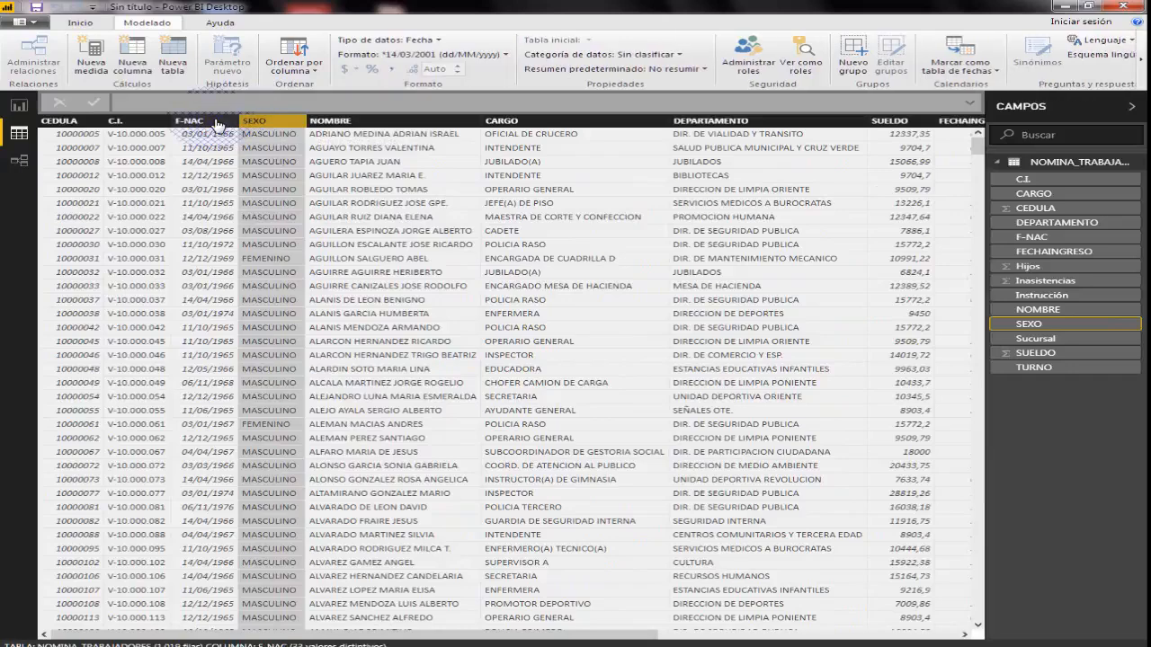
{"action": "left_click", "coordinate": [504, 56]}
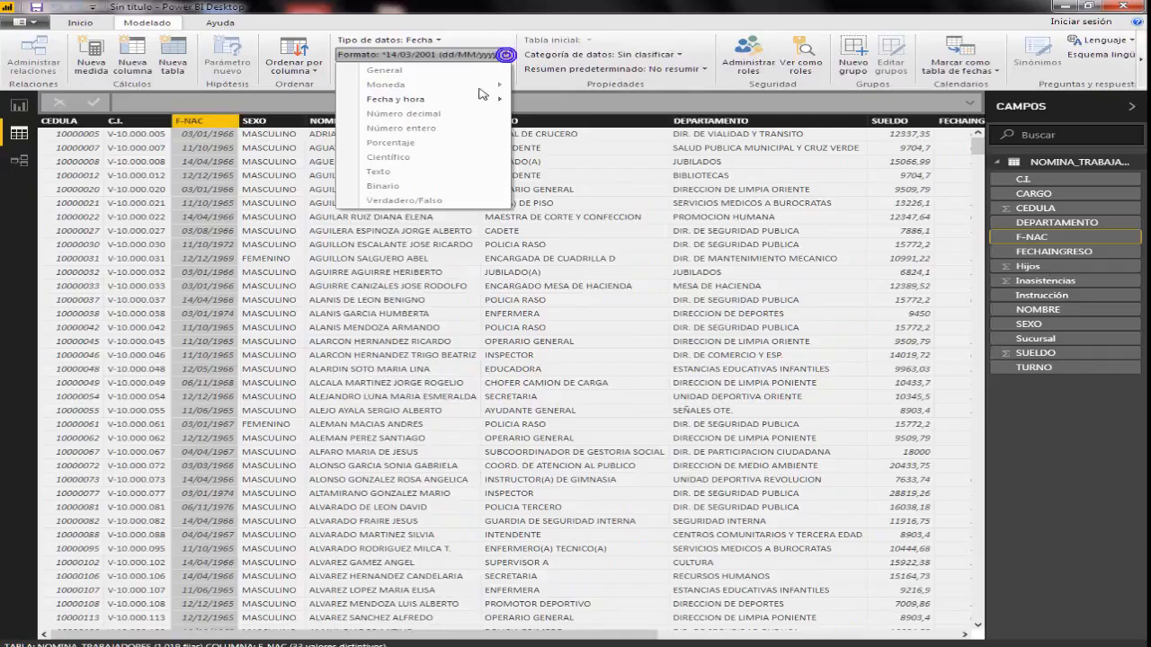
{"action": "left_click", "coordinate": [243, 153]}
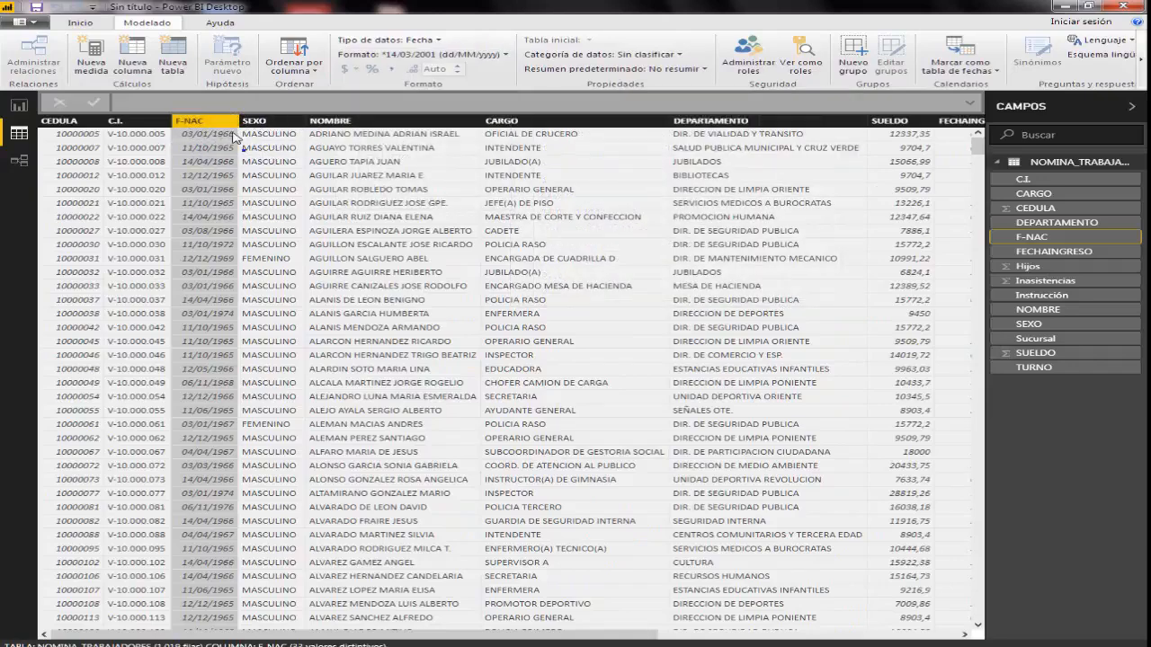
{"action": "left_click_drag", "start_coordinate": [238, 119], "coordinate": [252, 122]}
{"action": "left_click", "coordinate": [383, 230]}
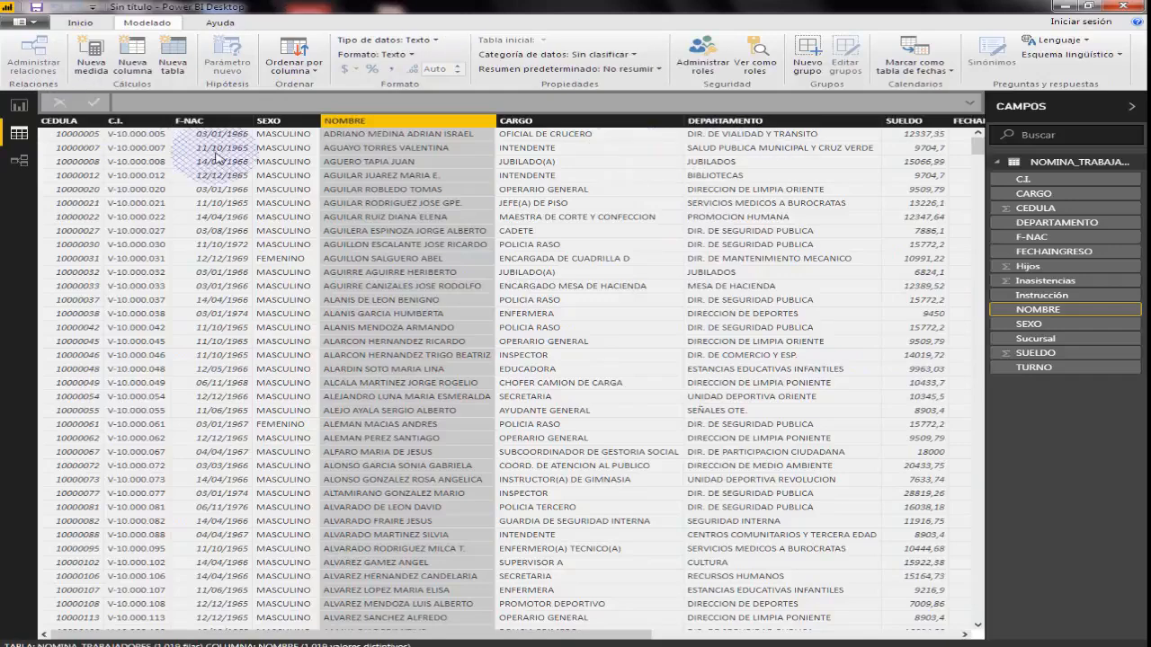
{"action": "left_click", "coordinate": [292, 126]}
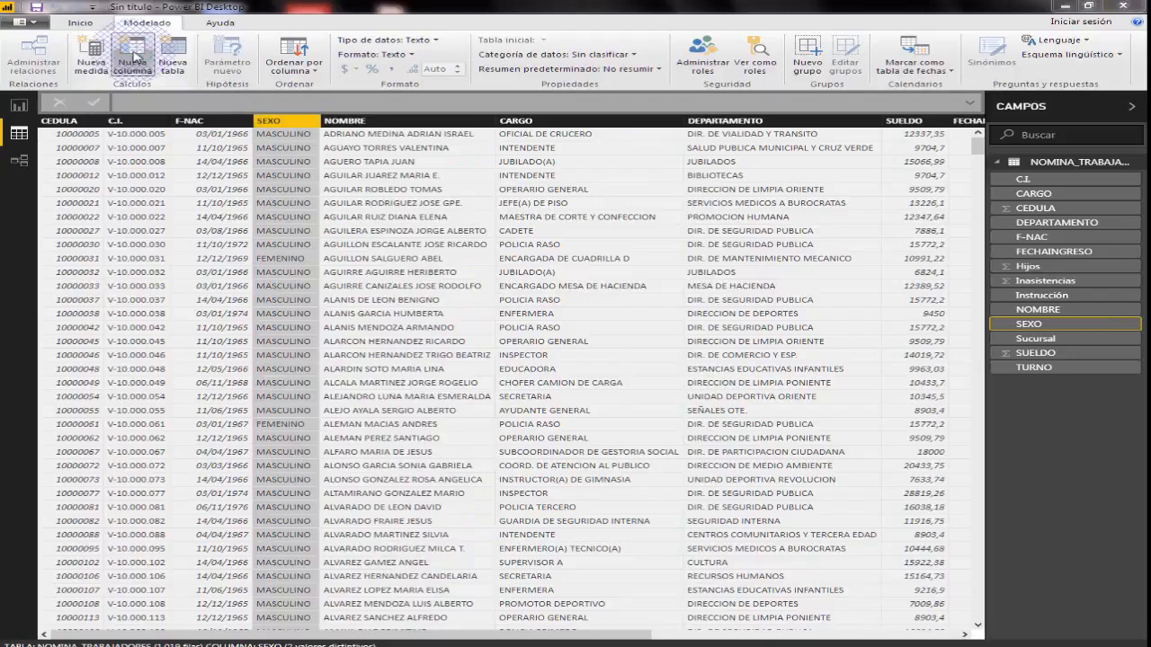
Add a calculated column to the NOMINA_TRABAJADORES table and name it Año Nacimiento in its formula
{"action": "left_click", "coordinate": [135, 60]}
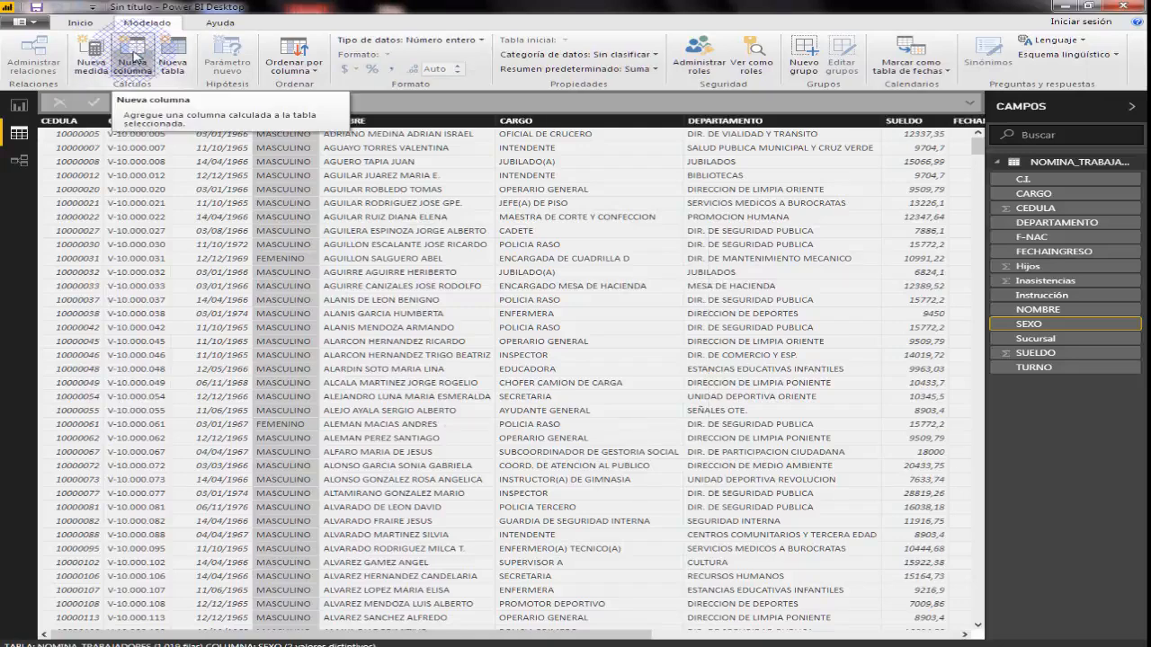
{"action": "left_click", "coordinate": [430, 218]}
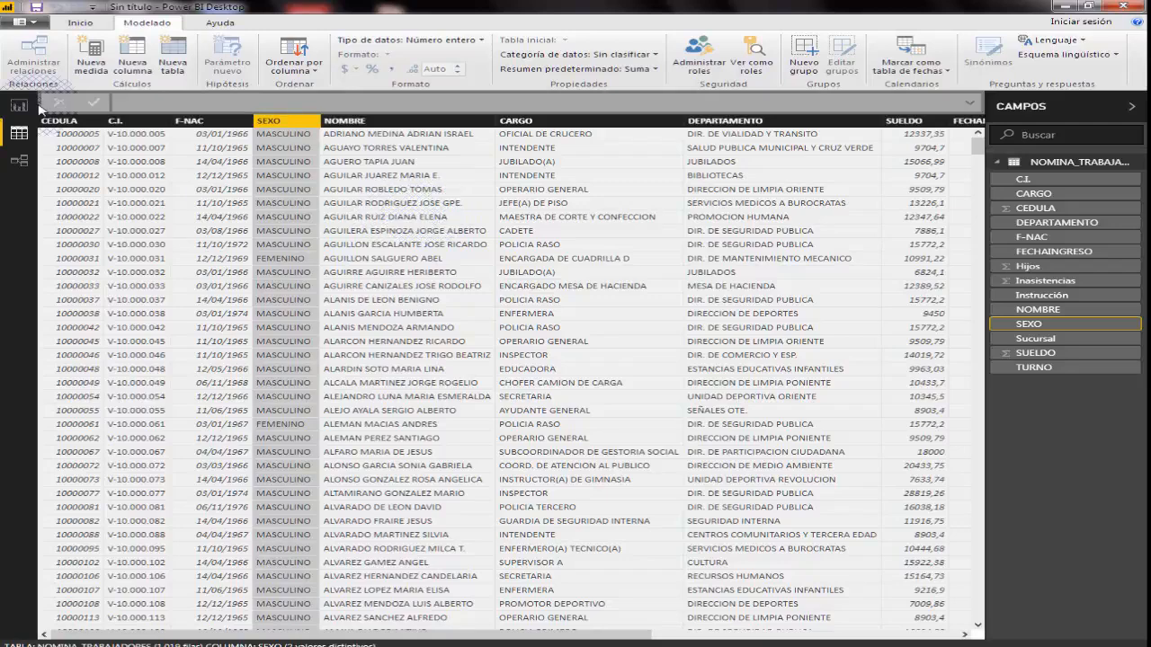
{"action": "left_click", "coordinate": [293, 135]}
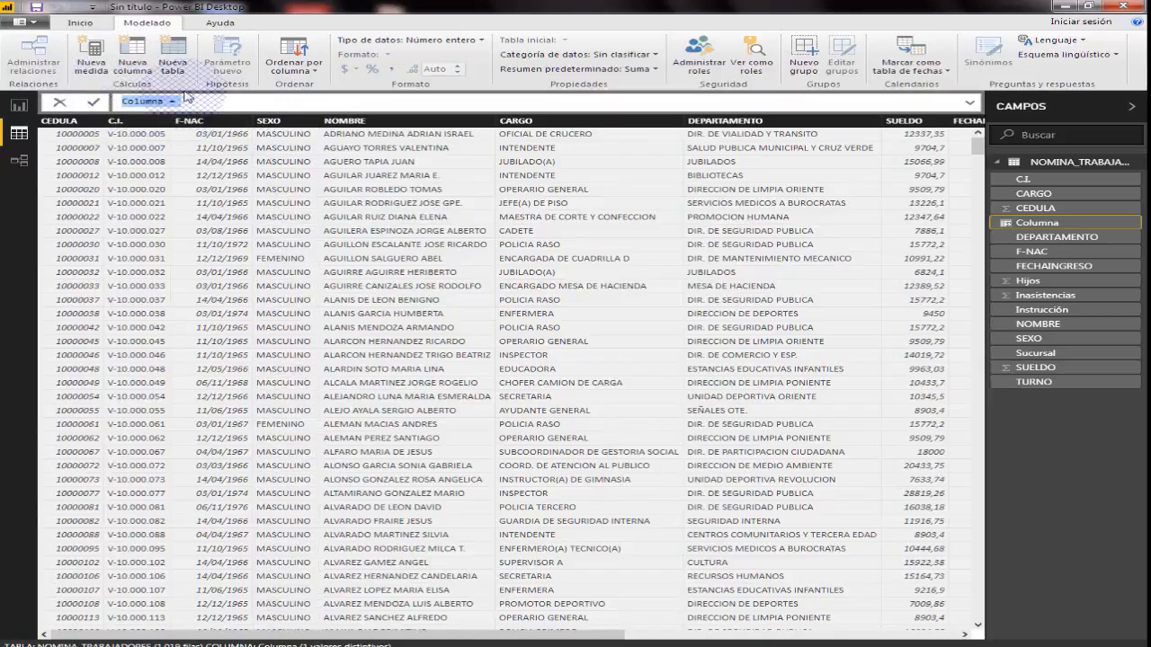
{"action": "left_click", "coordinate": [164, 103]}
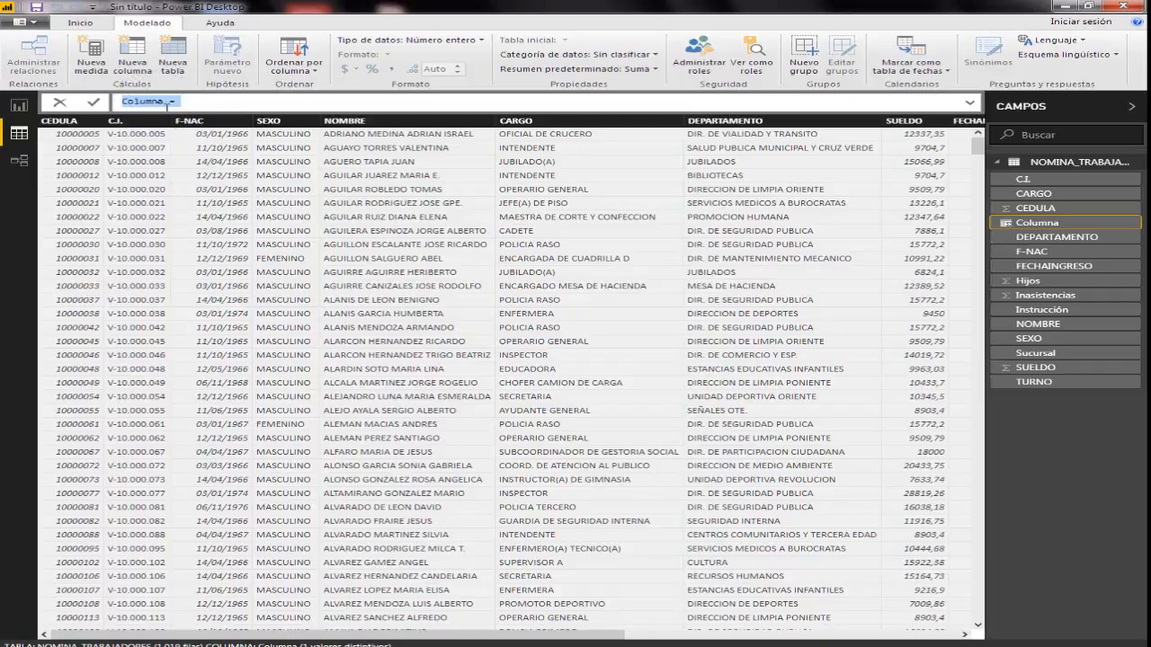
{"action": "left_click_drag", "start_coordinate": [163, 103], "coordinate": [122, 102]}
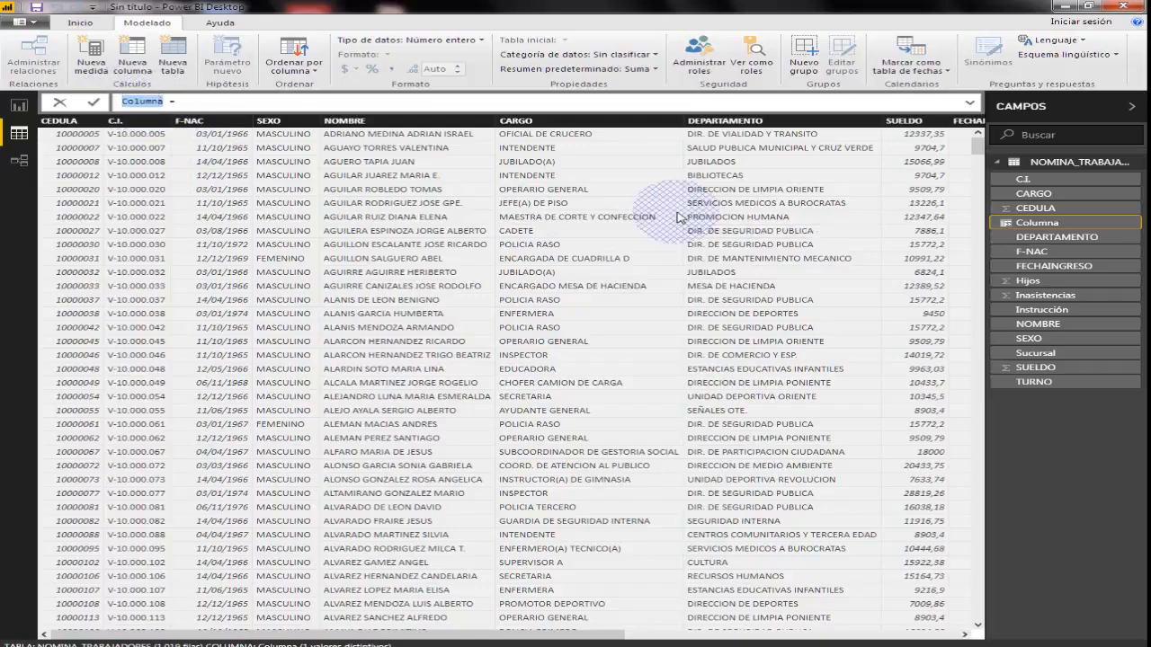
{"action": "type", "text": "Año Nacimiento"}
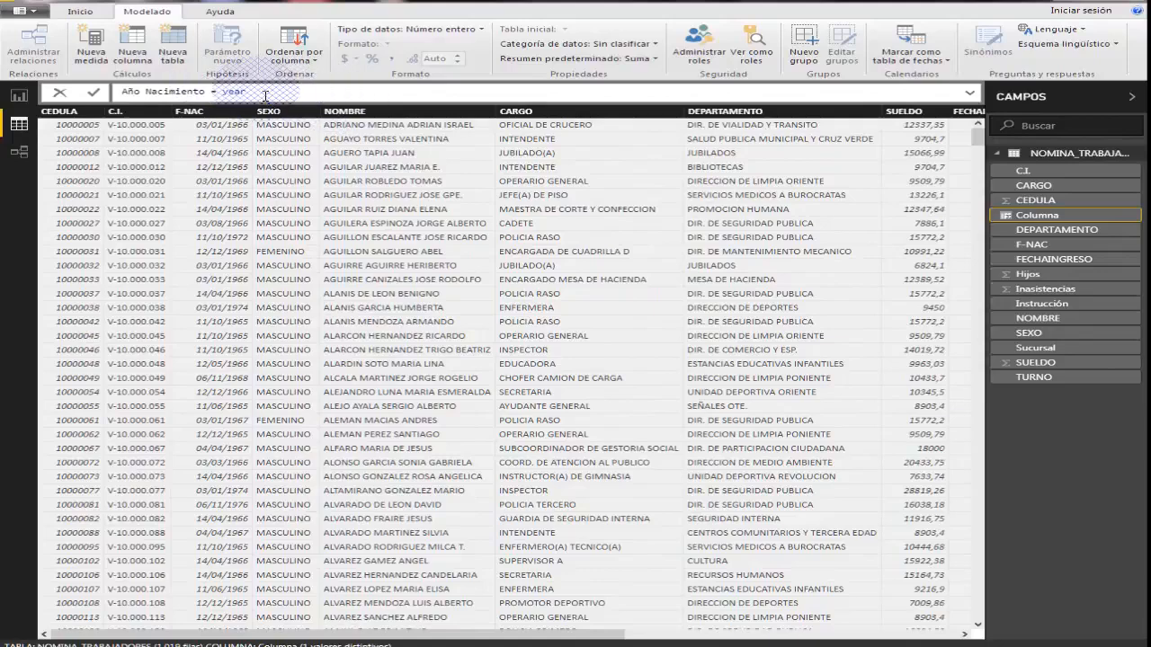
Define the Año Nacimiento column with the formula YEAR(NOMINA_TRABAJADORES[F-NAC]) and commit it
{"action": "left_click", "coordinate": [266, 96]}
{"action": "key", "text": "BackSpace"}
{"action": "type", "text": "r"}
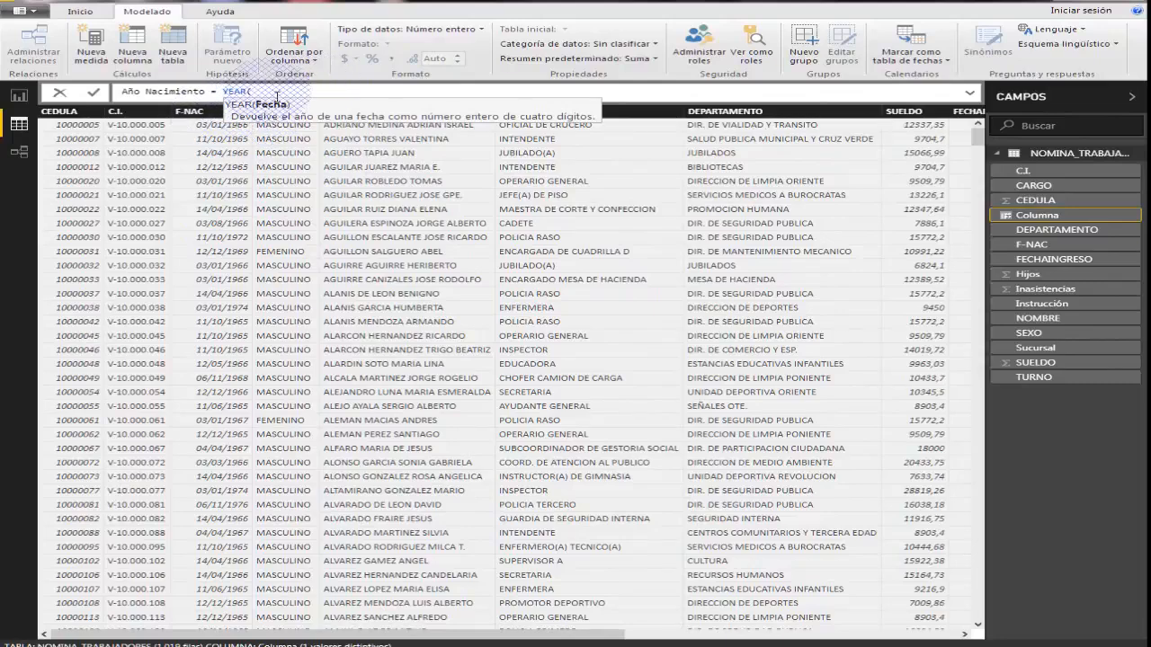
{"action": "left_click", "coordinate": [288, 93]}
{"action": "type", "text": "F"}
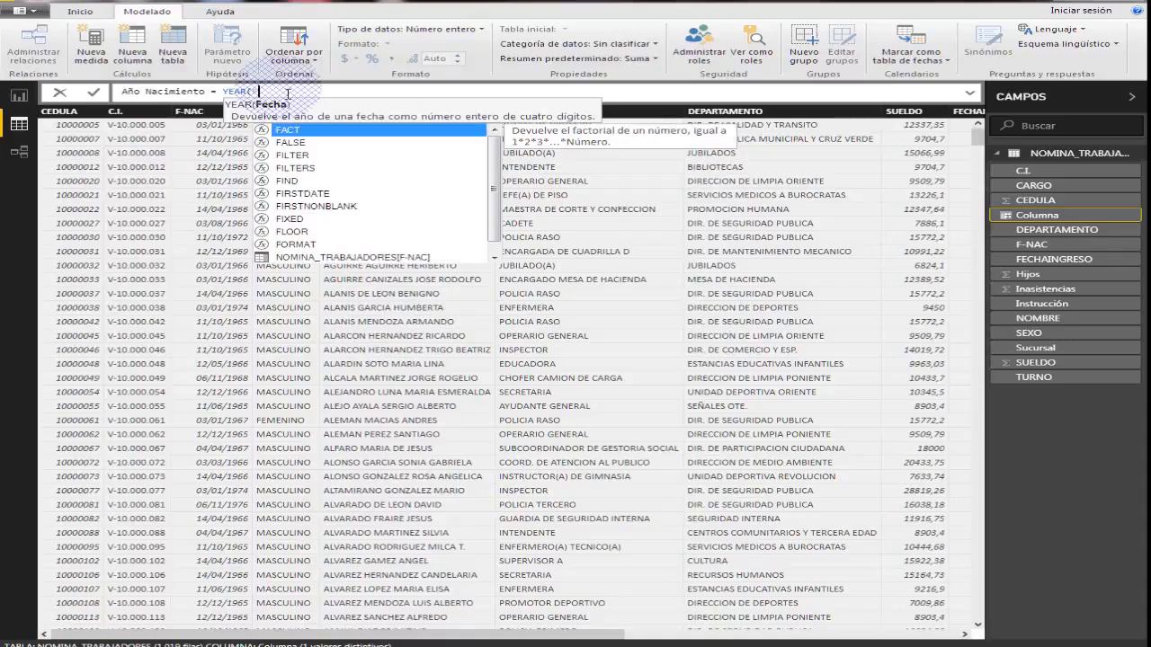
{"action": "left_click_drag", "start_coordinate": [490, 169], "coordinate": [497, 202]}
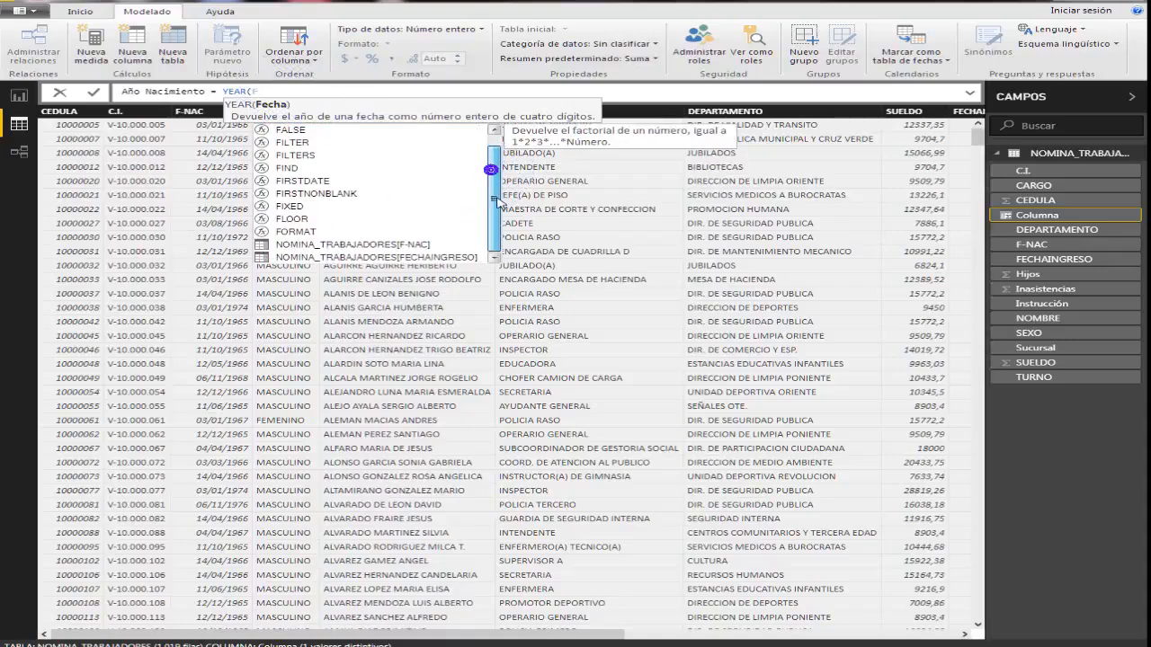
{"action": "left_click", "coordinate": [400, 246]}
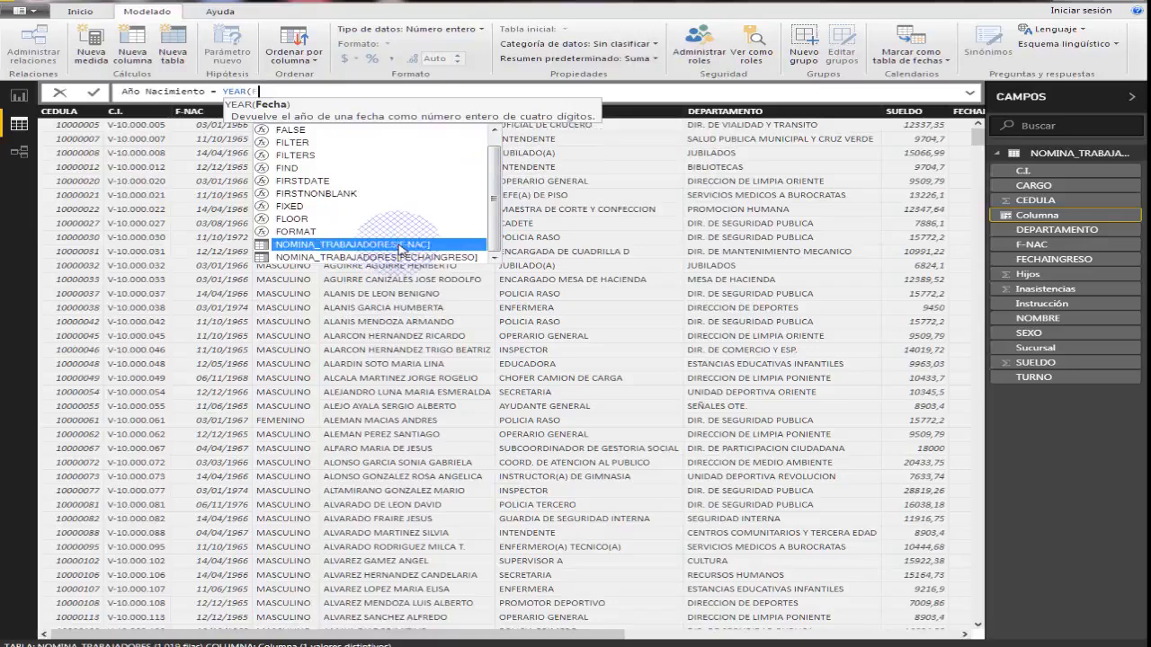
{"action": "double_click", "coordinate": [400, 246]}
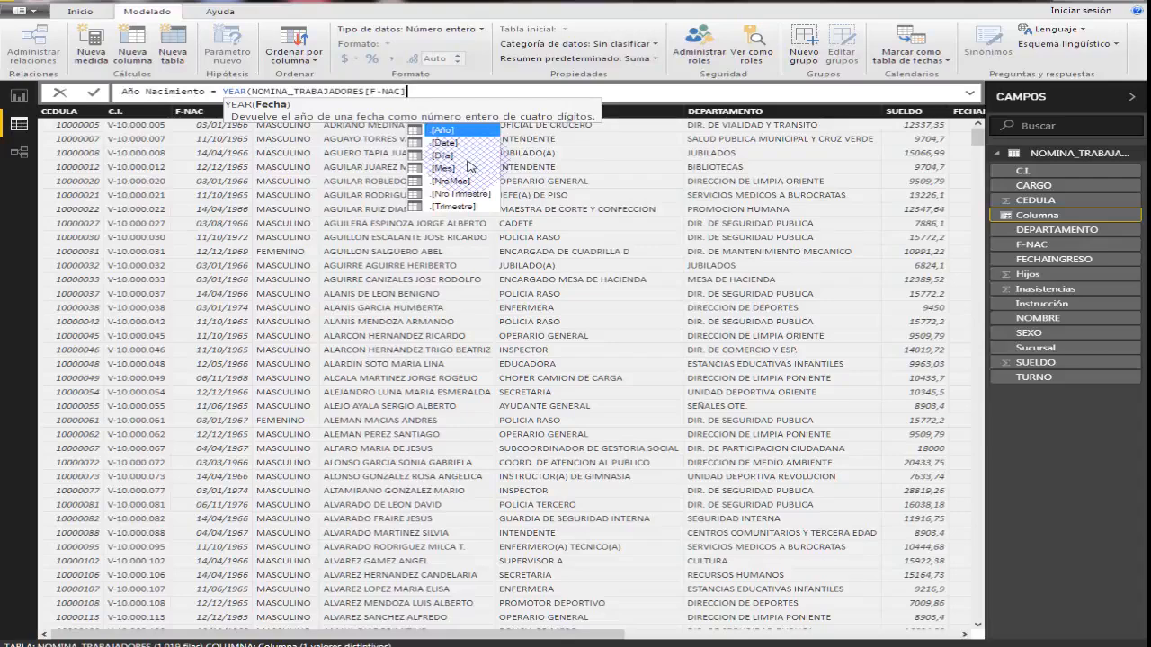
{"action": "type", "text": ")"}
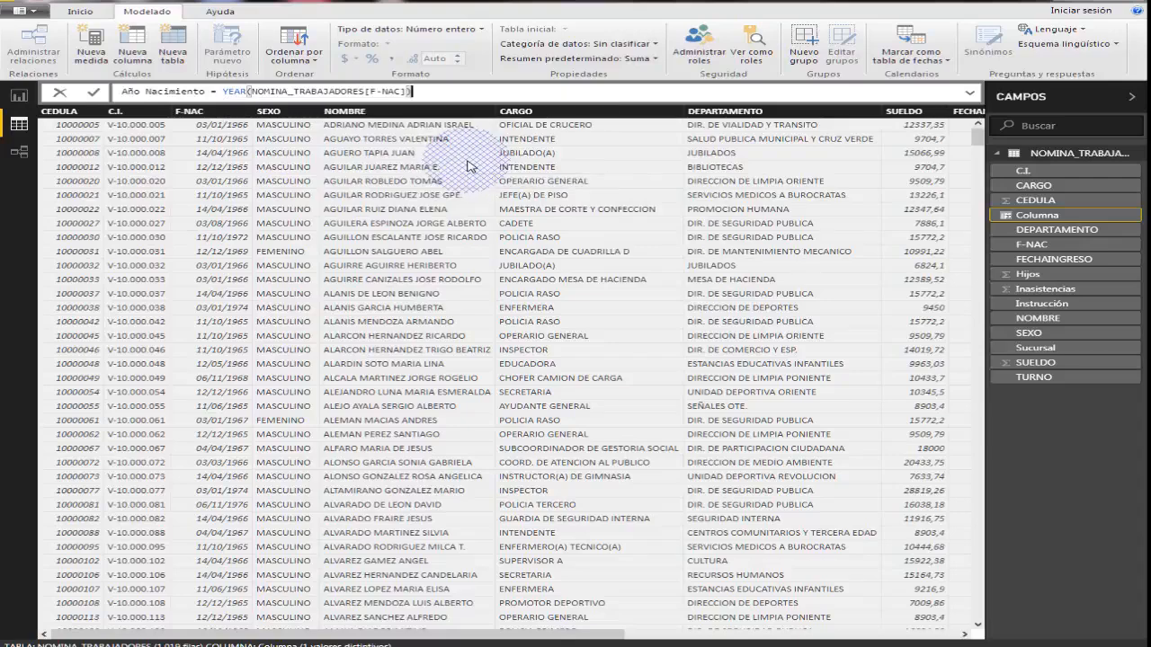
{"action": "key", "text": "Return"}
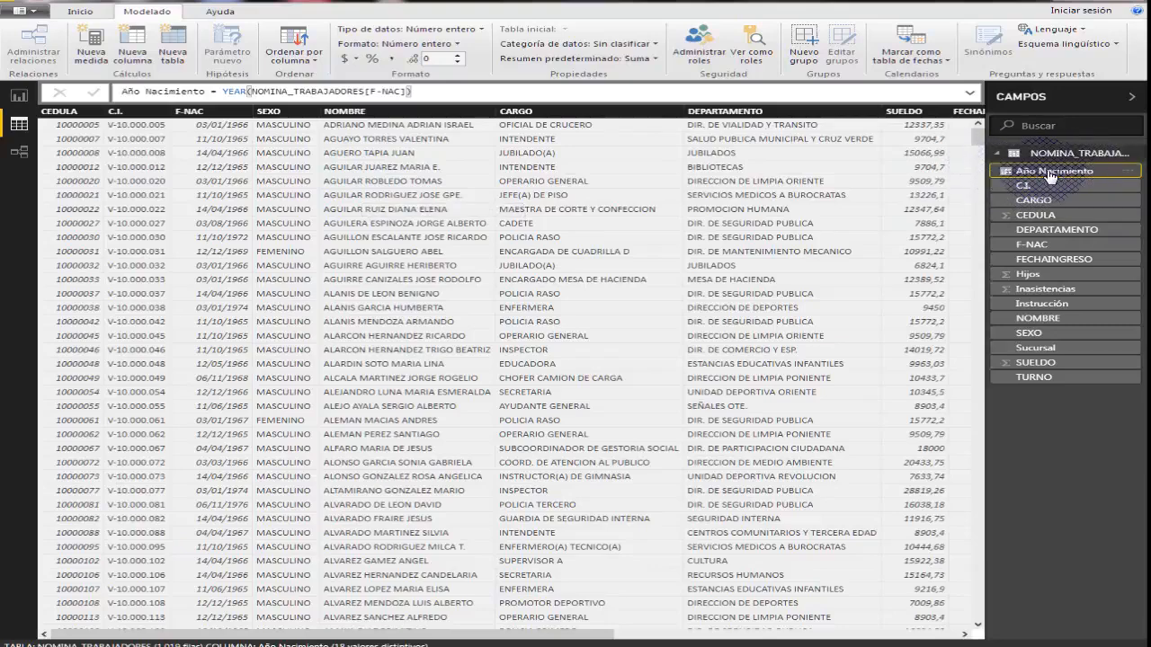
Examine the birth years in the new Año Nacimiento column at the end of the table, comparing them with the F-NAC dates
{"action": "left_click", "coordinate": [440, 191]}
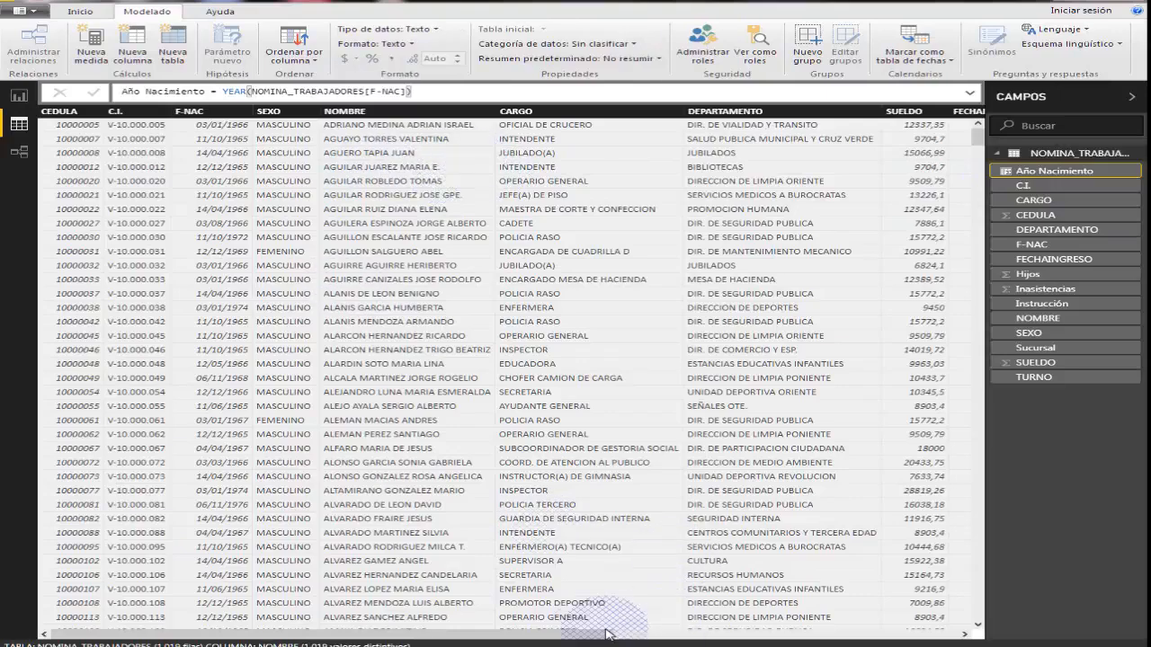
{"action": "left_click", "coordinate": [944, 635]}
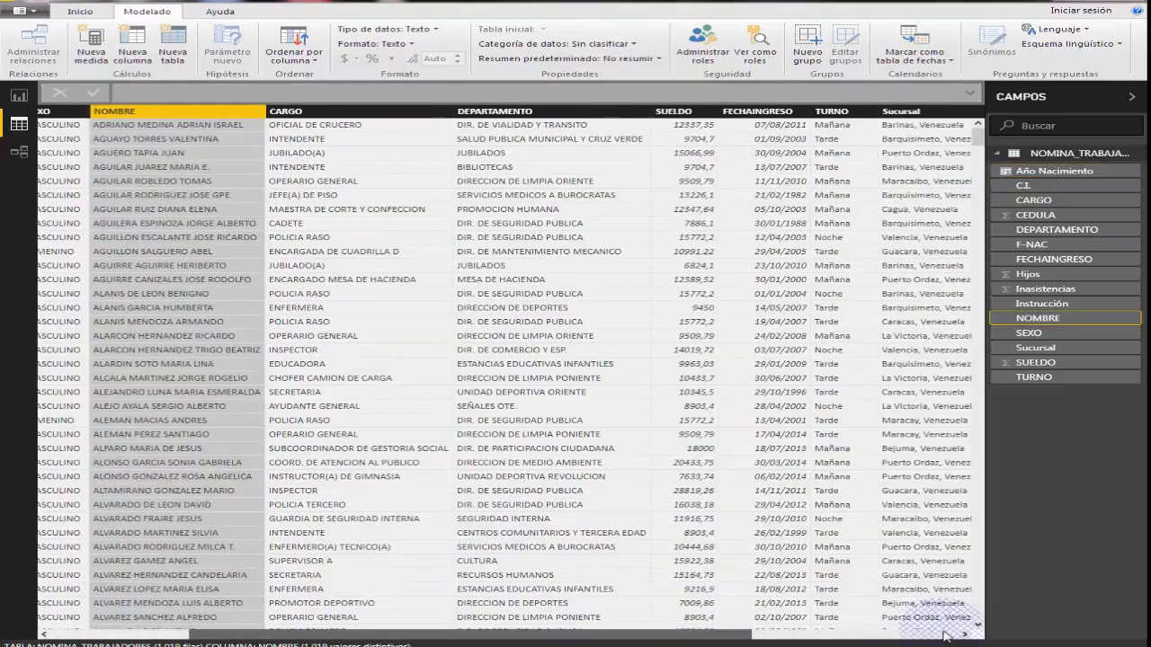
{"action": "left_click", "coordinate": [944, 635]}
{"action": "left_click", "coordinate": [964, 634]}
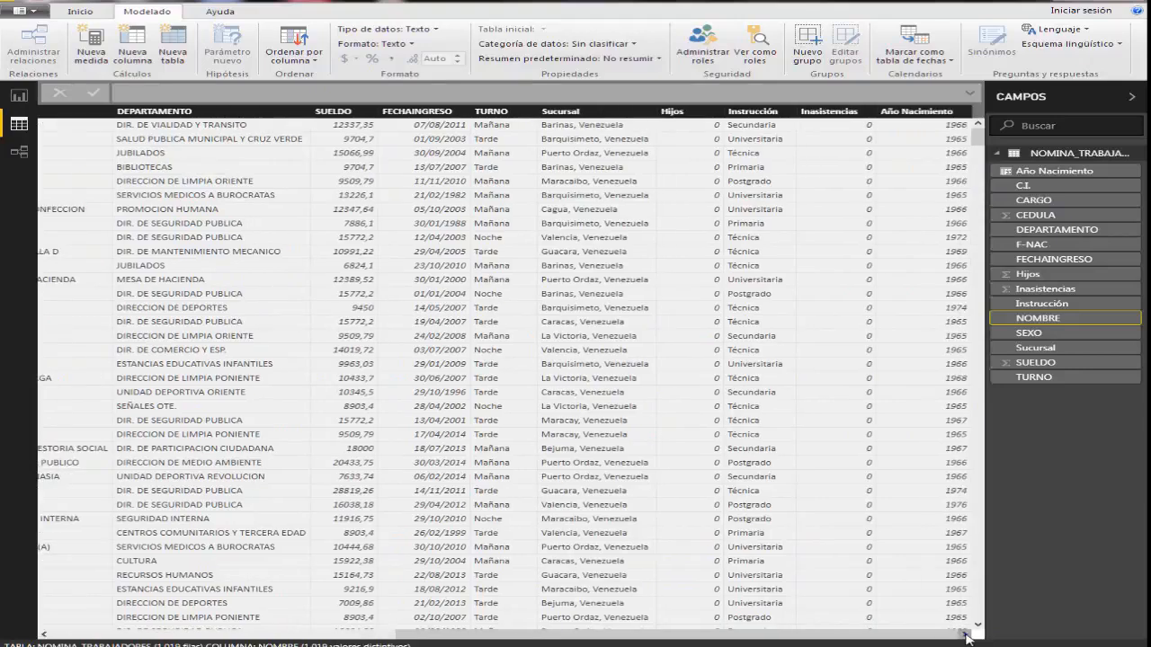
{"action": "left_click", "coordinate": [915, 115]}
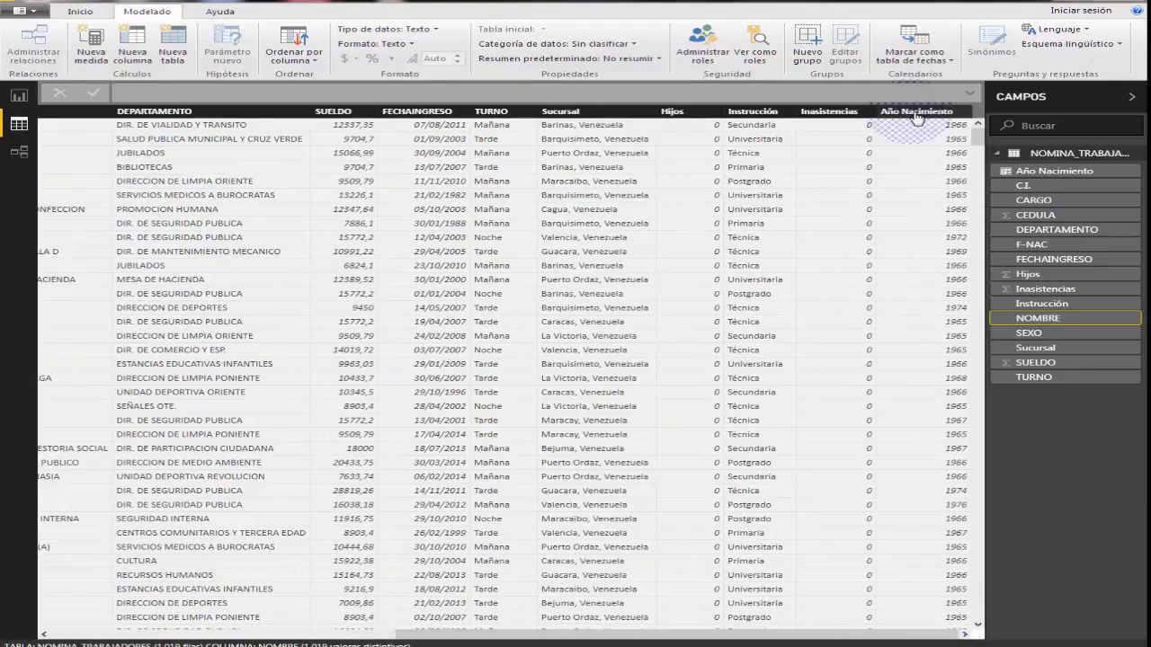
{"action": "left_click", "coordinate": [49, 115]}
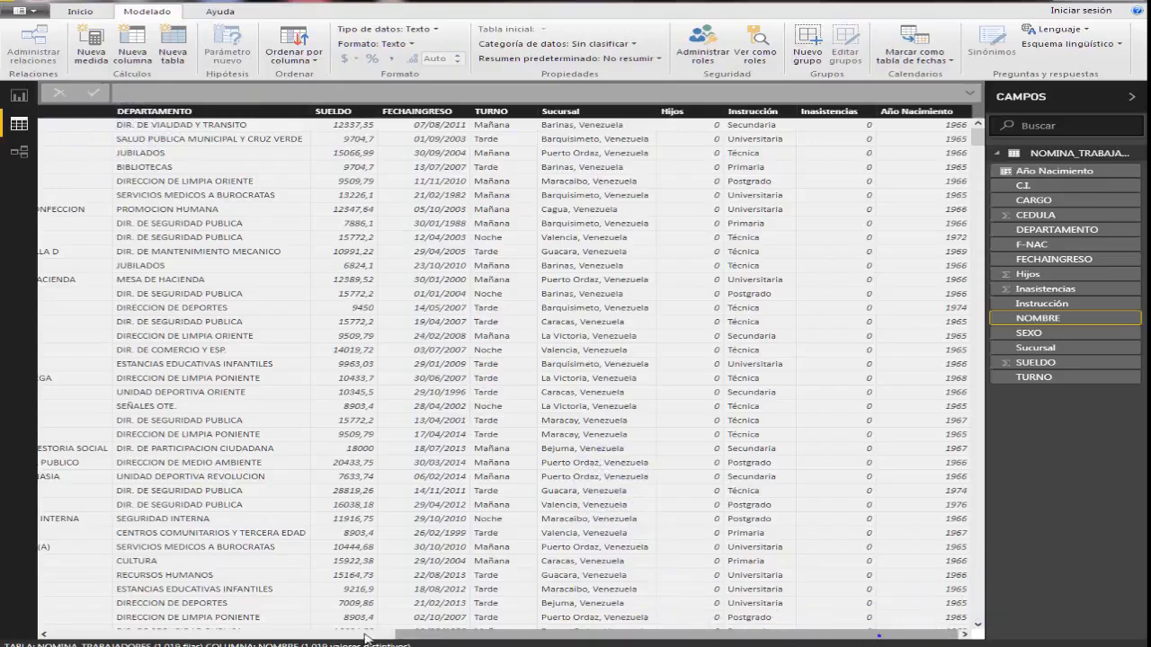
{"action": "left_click", "coordinate": [365, 639]}
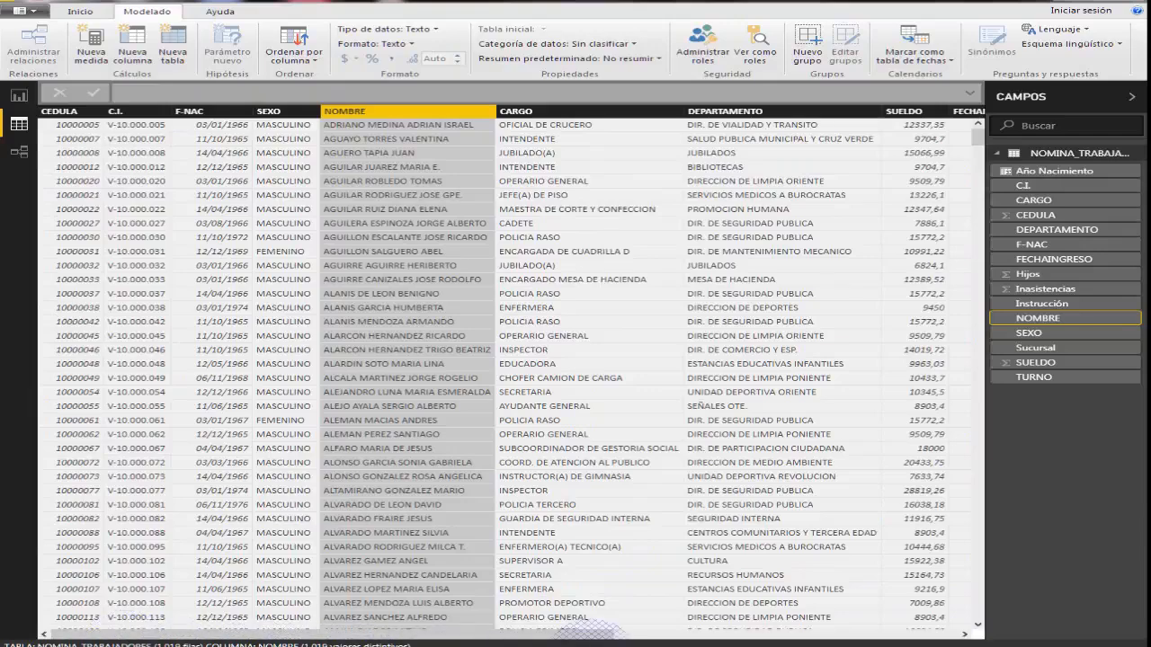
{"action": "left_click_drag", "start_coordinate": [591, 636], "coordinate": [961, 636]}
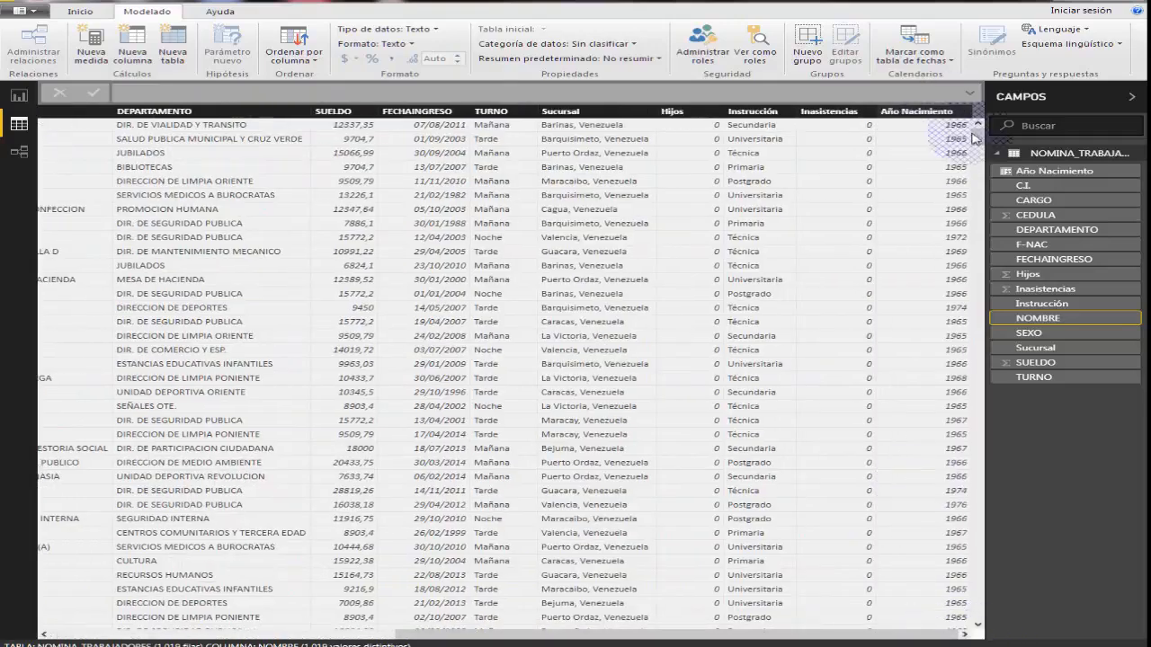
{"action": "left_click", "coordinate": [915, 112]}
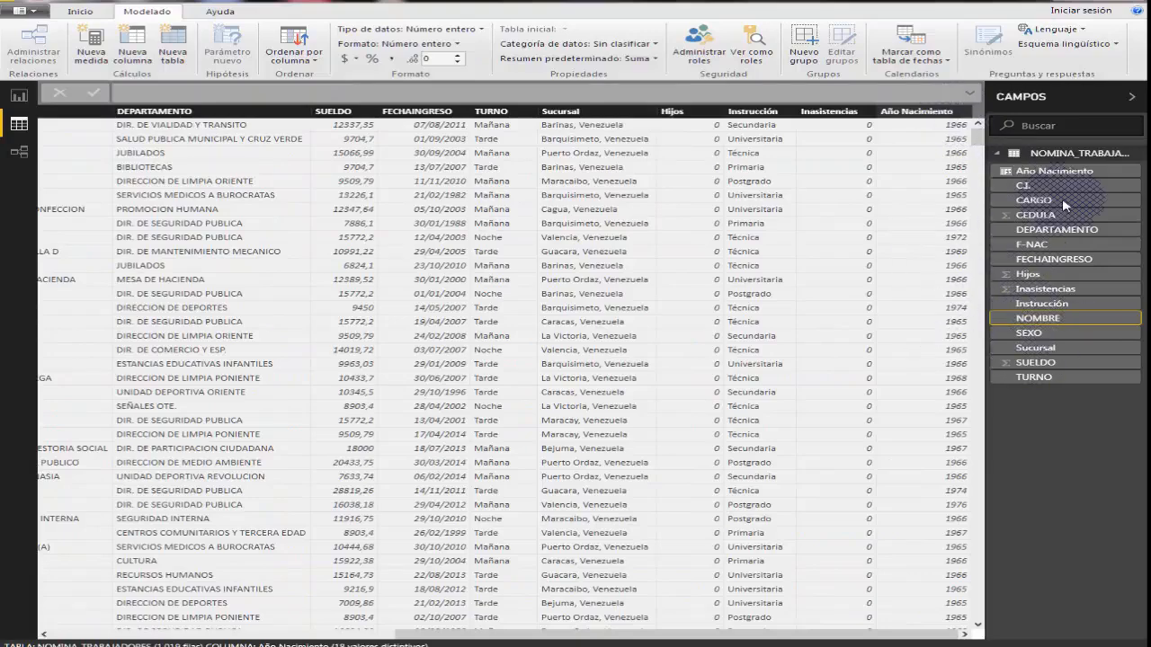
{"action": "right_click", "coordinate": [1053, 171]}
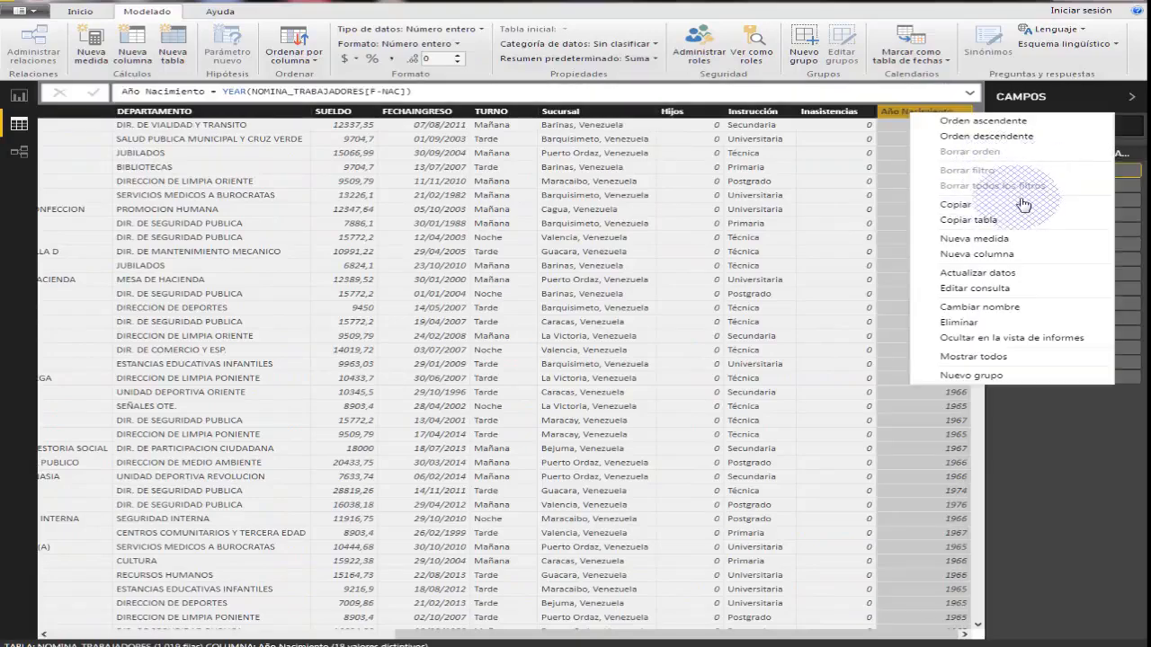
{"action": "left_click", "coordinate": [726, 205]}
{"action": "left_click", "coordinate": [929, 137]}
{"action": "left_click", "coordinate": [773, 190]}
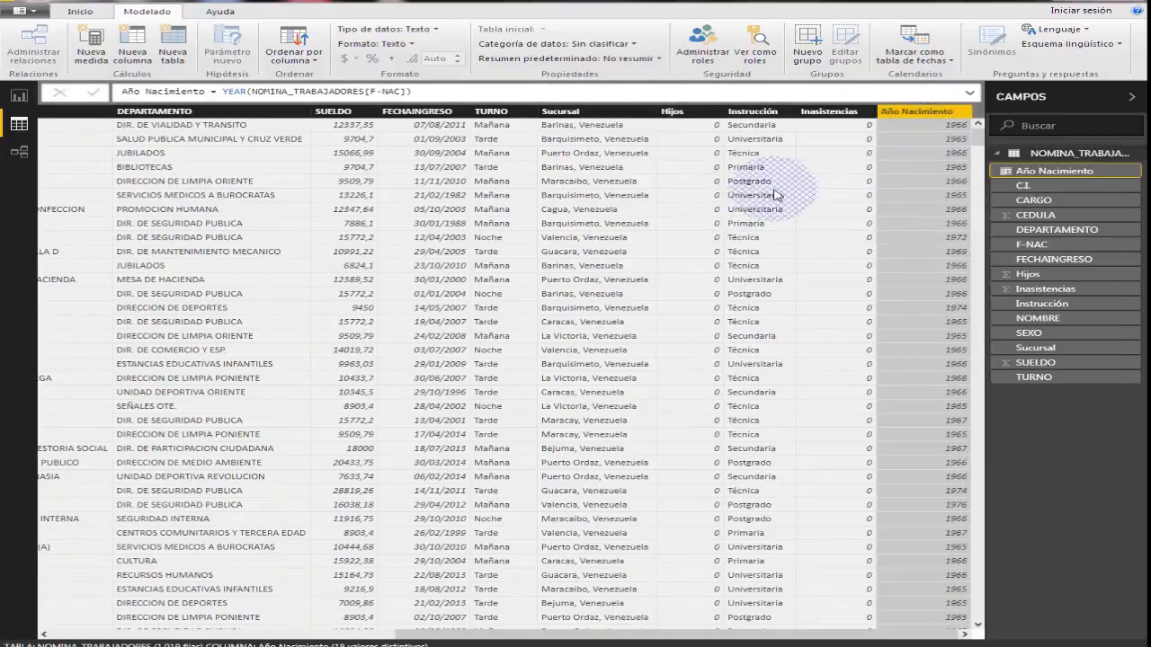
{"action": "left_click", "coordinate": [774, 190]}
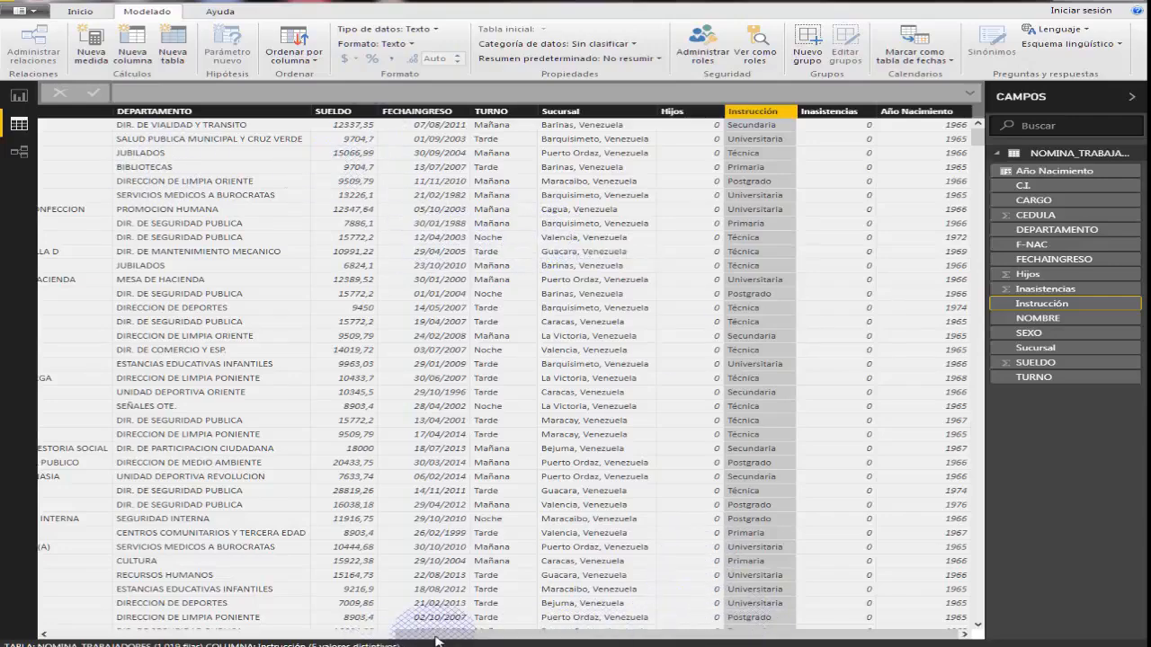
Select the SUELDO column and review the salary values
{"action": "left_click_drag", "start_coordinate": [63, 637], "coordinate": [582, 639]}
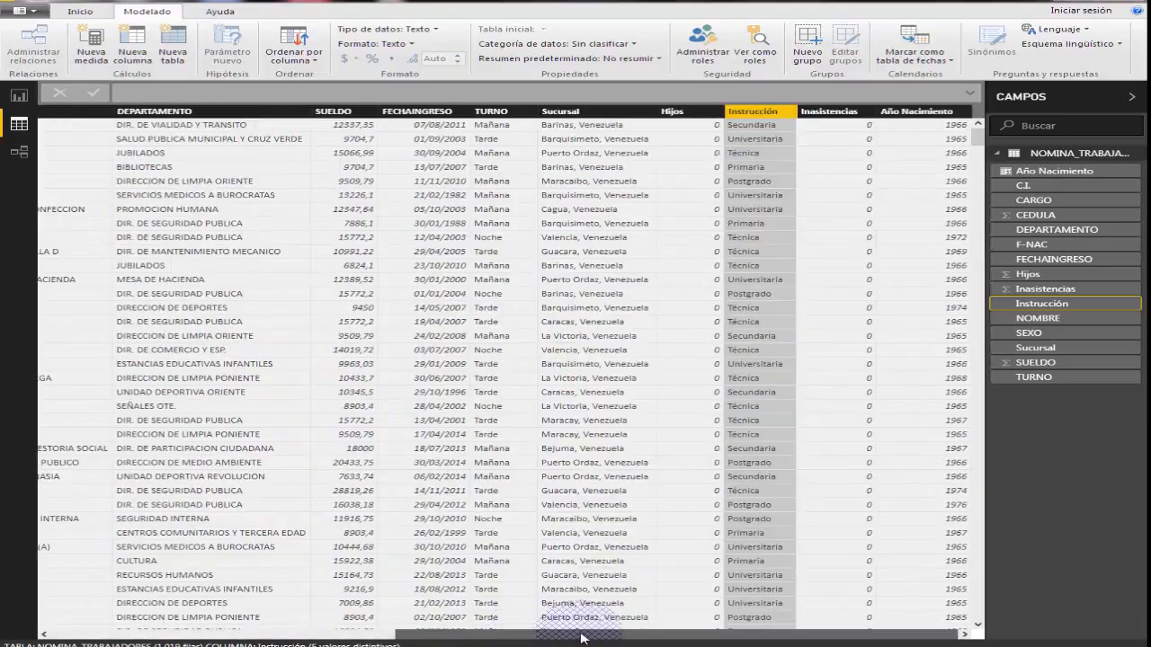
{"action": "left_click", "coordinate": [415, 110]}
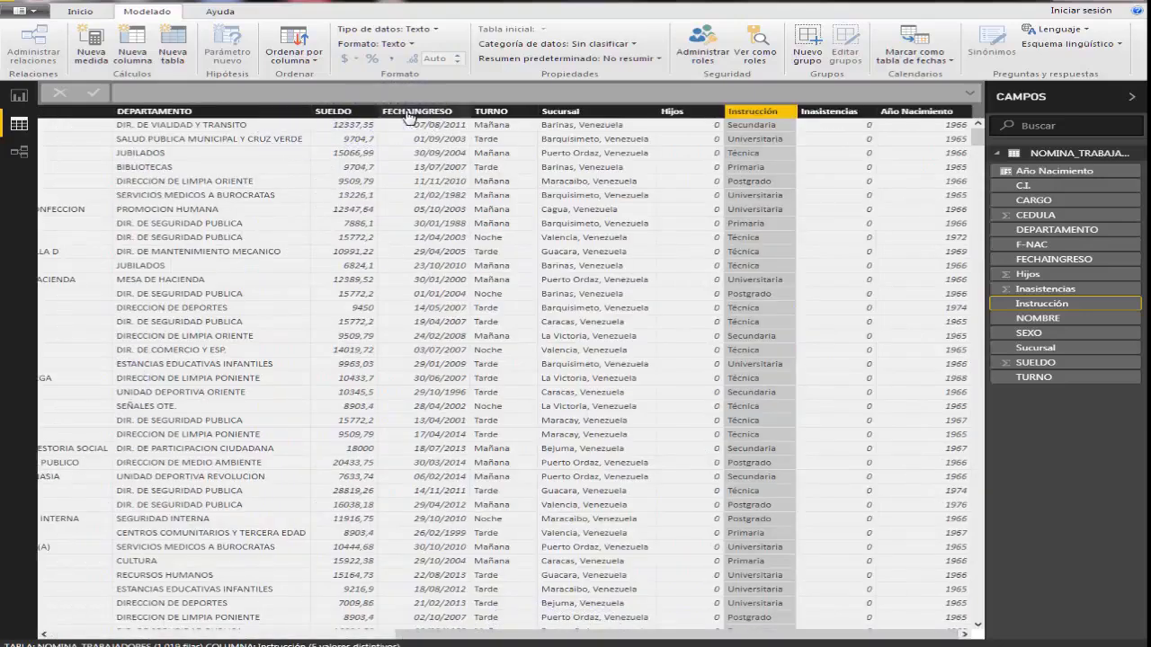
{"action": "left_click", "coordinate": [359, 114]}
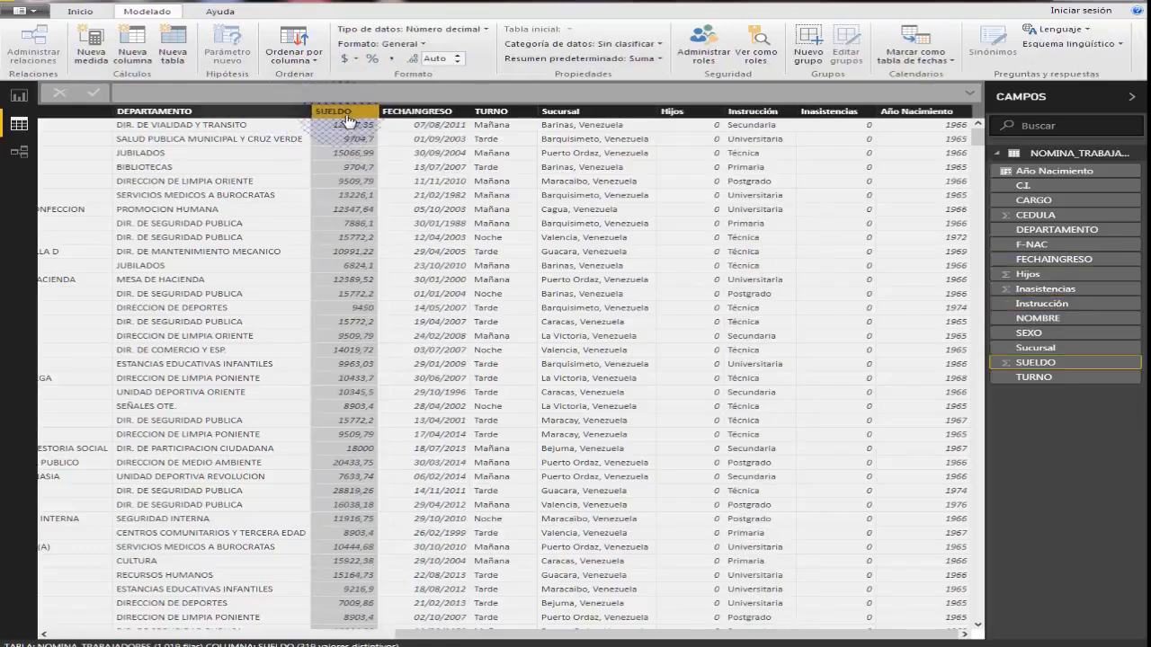
{"action": "left_click", "coordinate": [443, 130]}
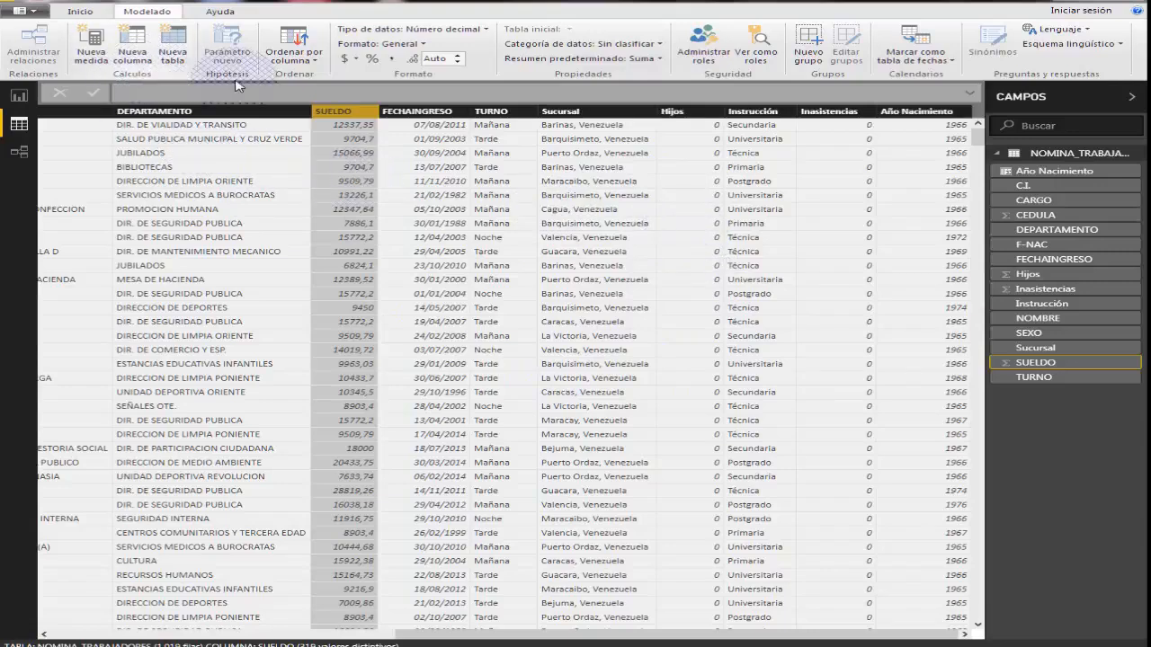
{"action": "right_click", "coordinate": [493, 232]}
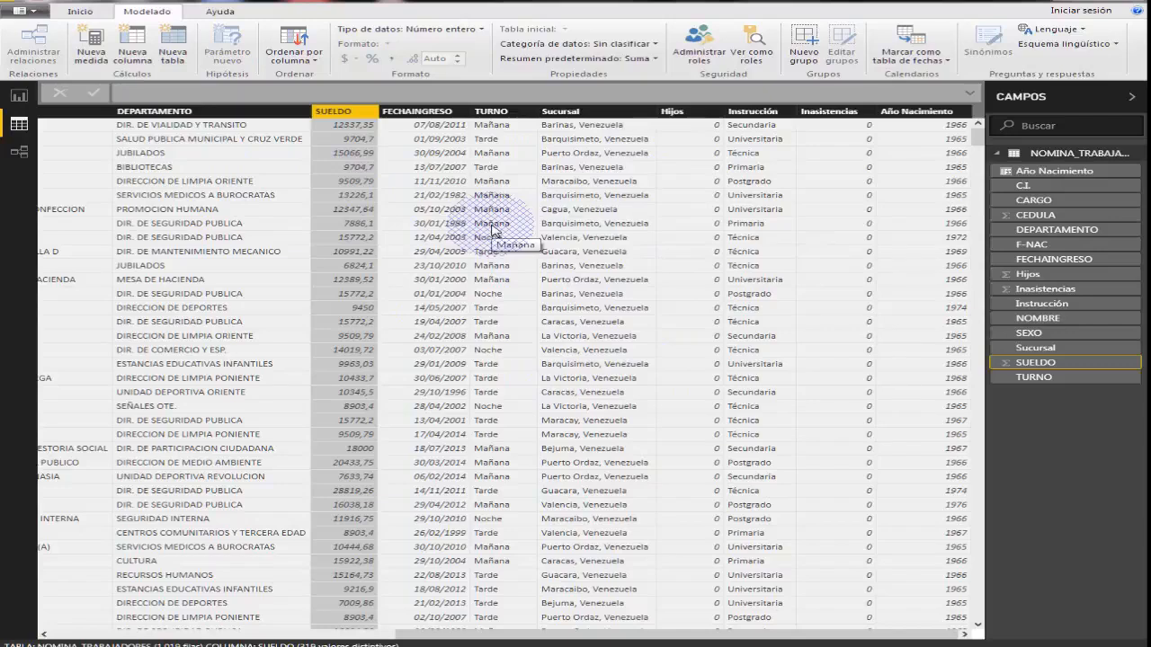
Add another calculated column to the NOMINA_TRABAJADORES table and name it Incremento in its formula
{"action": "left_click", "coordinate": [132, 45]}
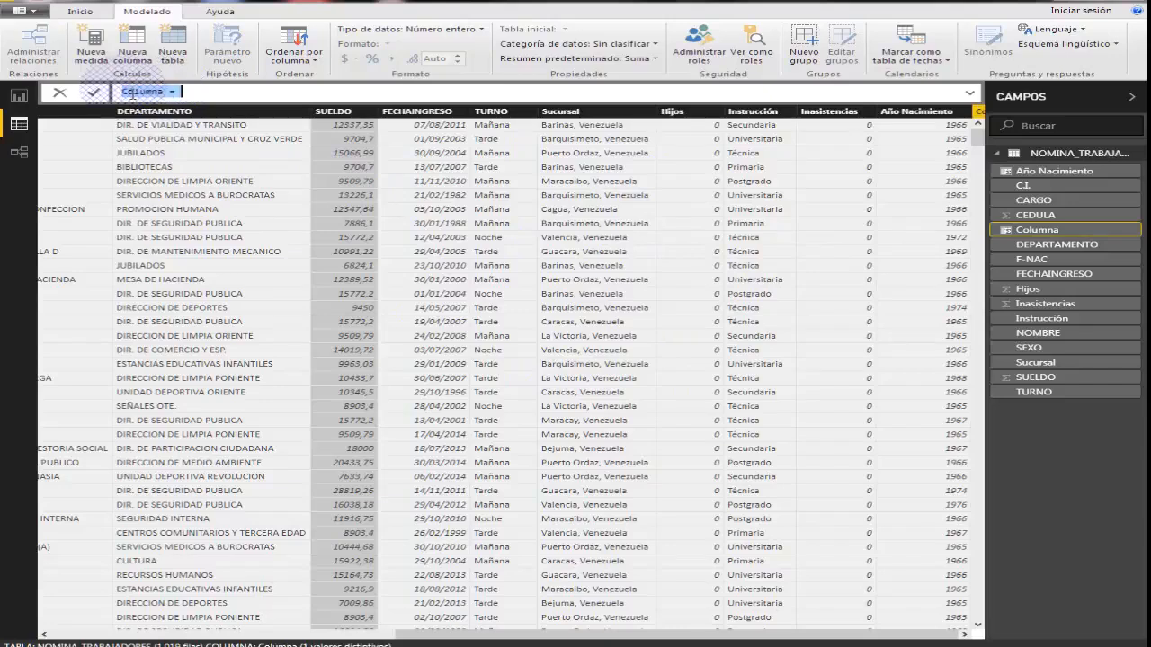
{"action": "left_click", "coordinate": [164, 94]}
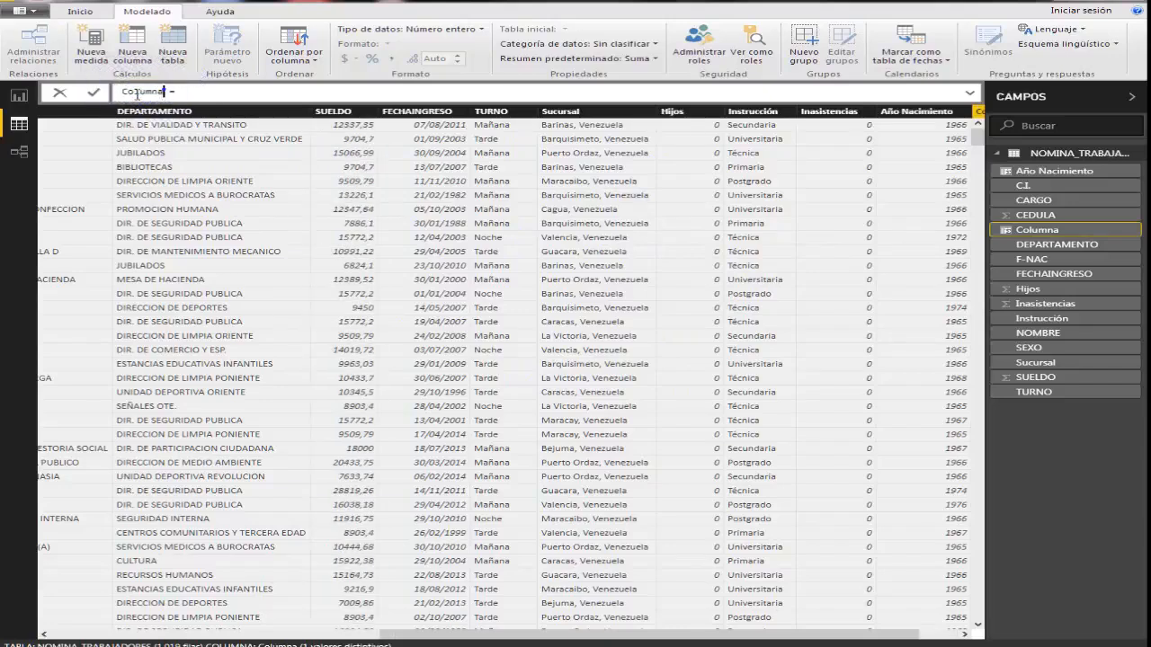
{"action": "double_click", "coordinate": [128, 93]}
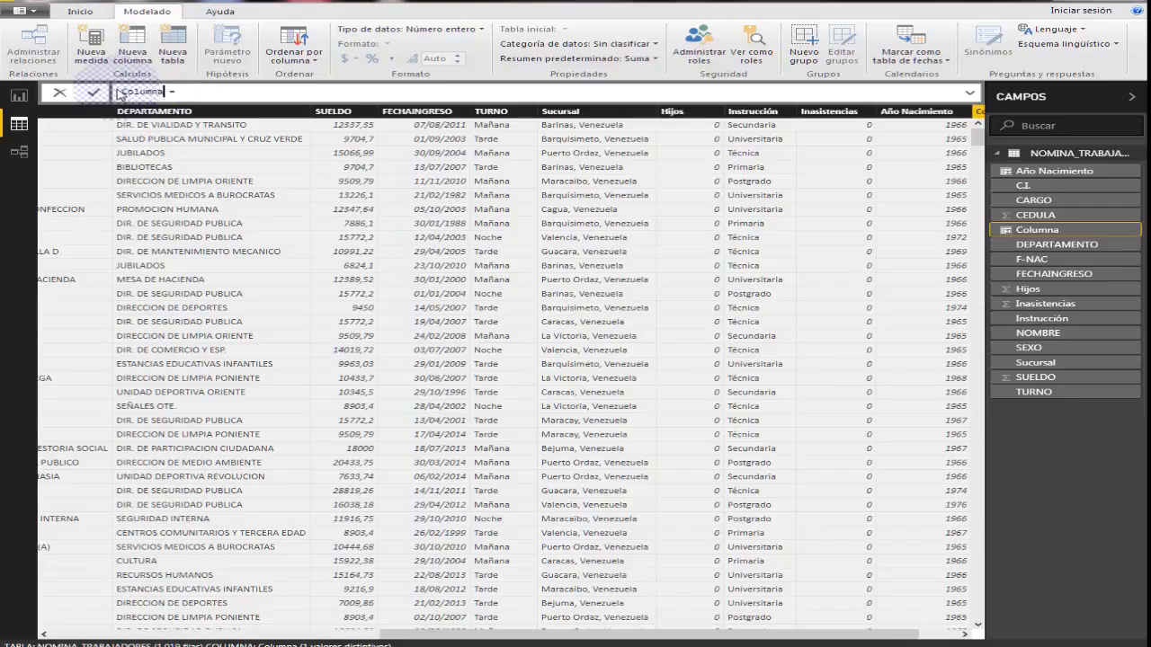
{"action": "type", "text": "Increment"}
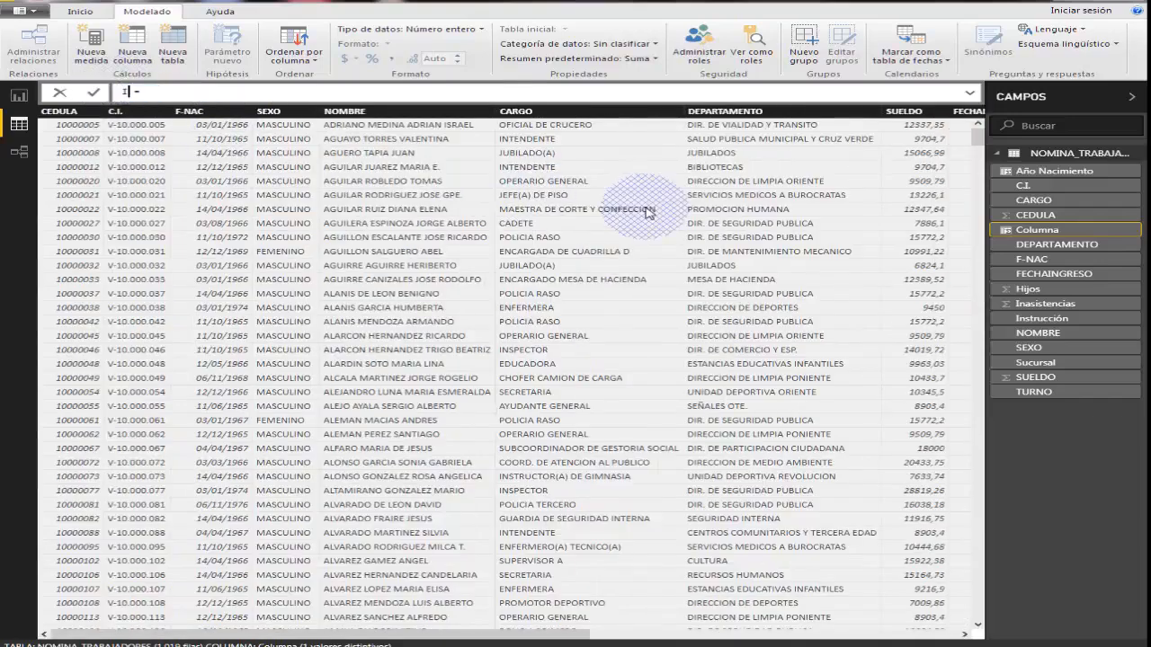
{"action": "type", "text": "o"}
Enter (NOMINA_TRABAJADORES[SUELDO]*0.50) as the expression of the Incremento column's formula
{"action": "left_click", "coordinate": [242, 92]}
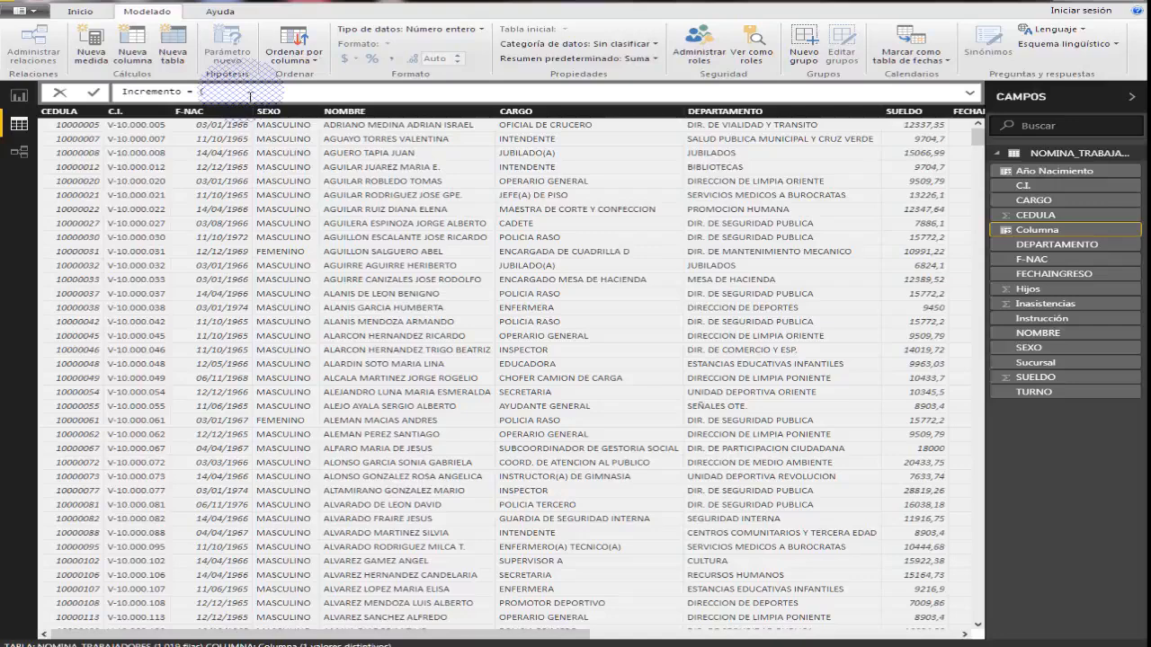
{"action": "type", "text": "p"}
{"action": "key", "text": "BackSpace"}
{"action": "type", "text": "s"}
{"action": "key", "text": "BackSpace"}
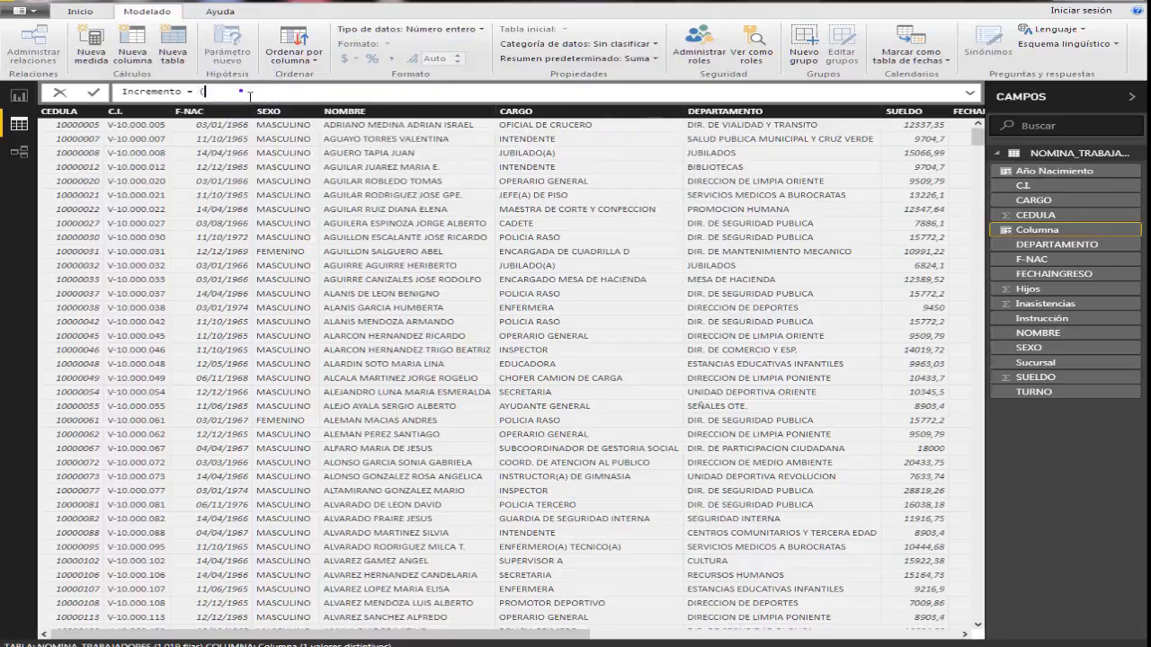
{"action": "type", "text": "s"}
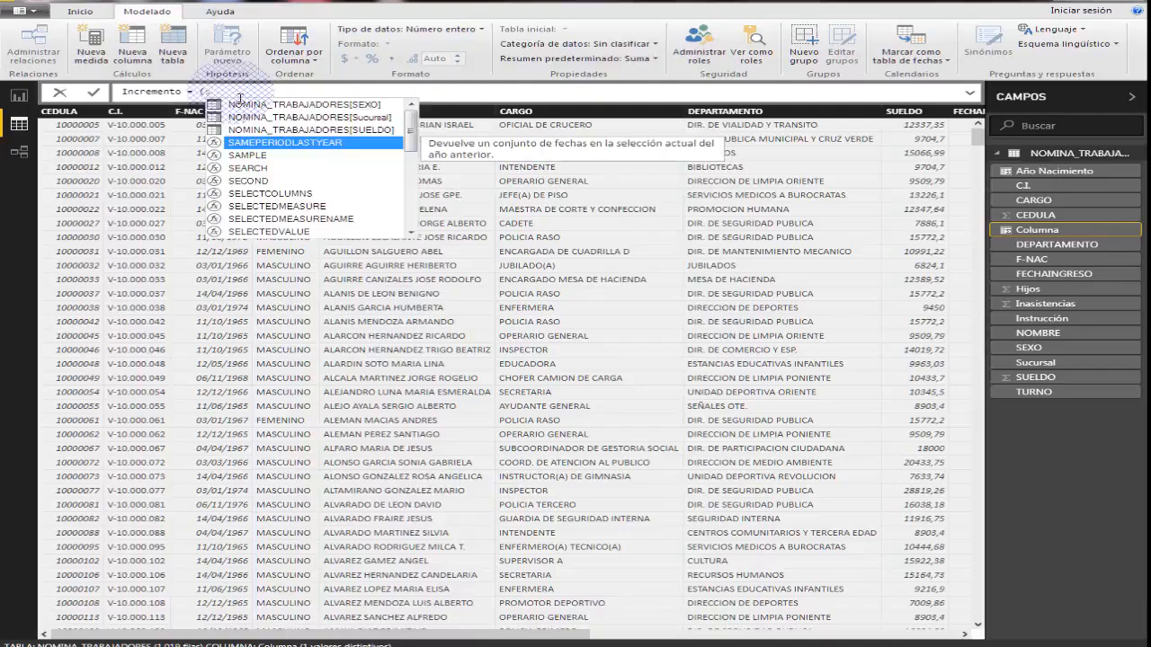
{"action": "double_click", "coordinate": [373, 130]}
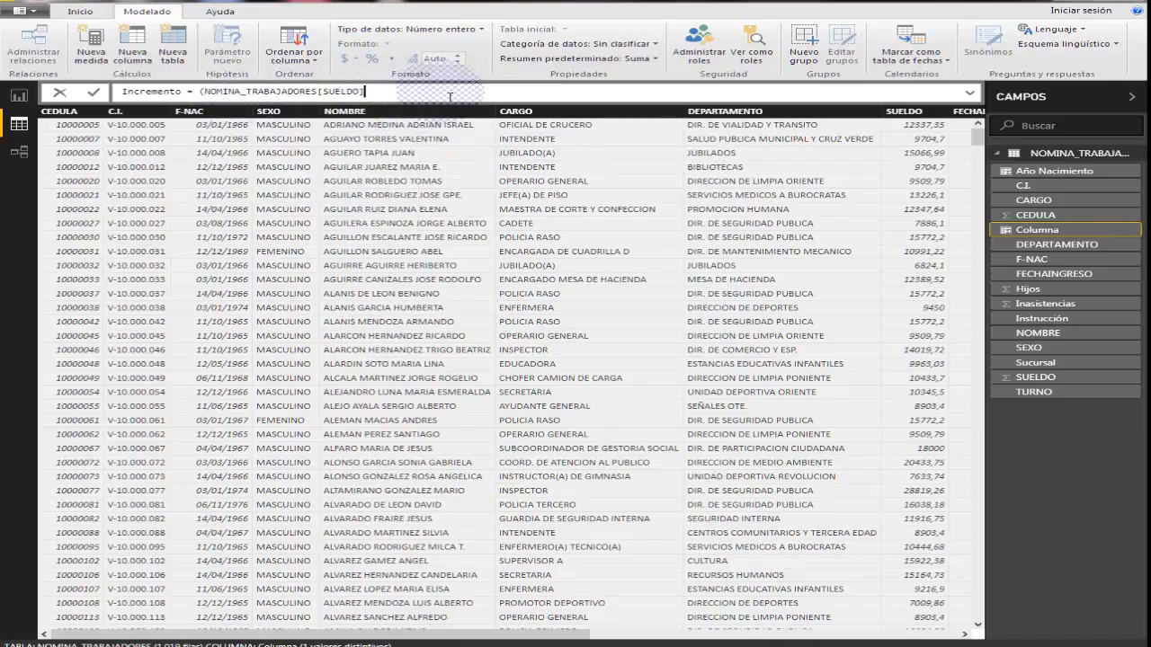
{"action": "type", "text": "*"}
{"action": "type", "text": "0.50)"}
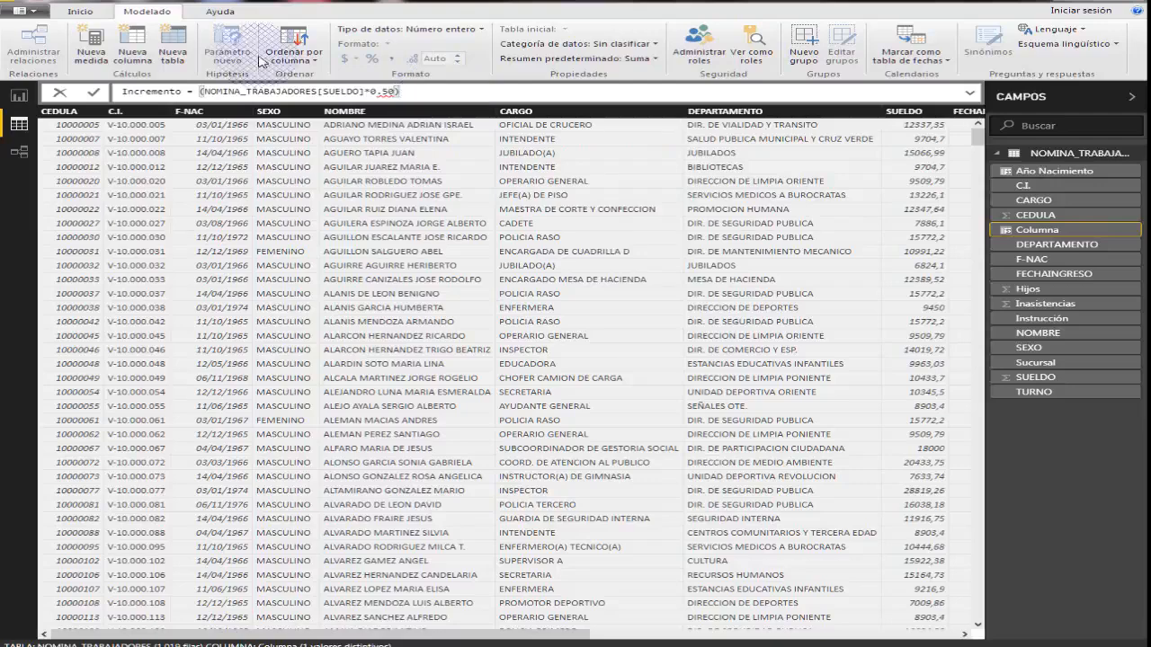
Replace the decimal point with a comma so the factor reads 0,50, and commit the Incremento formula
{"action": "left_click", "coordinate": [382, 91]}
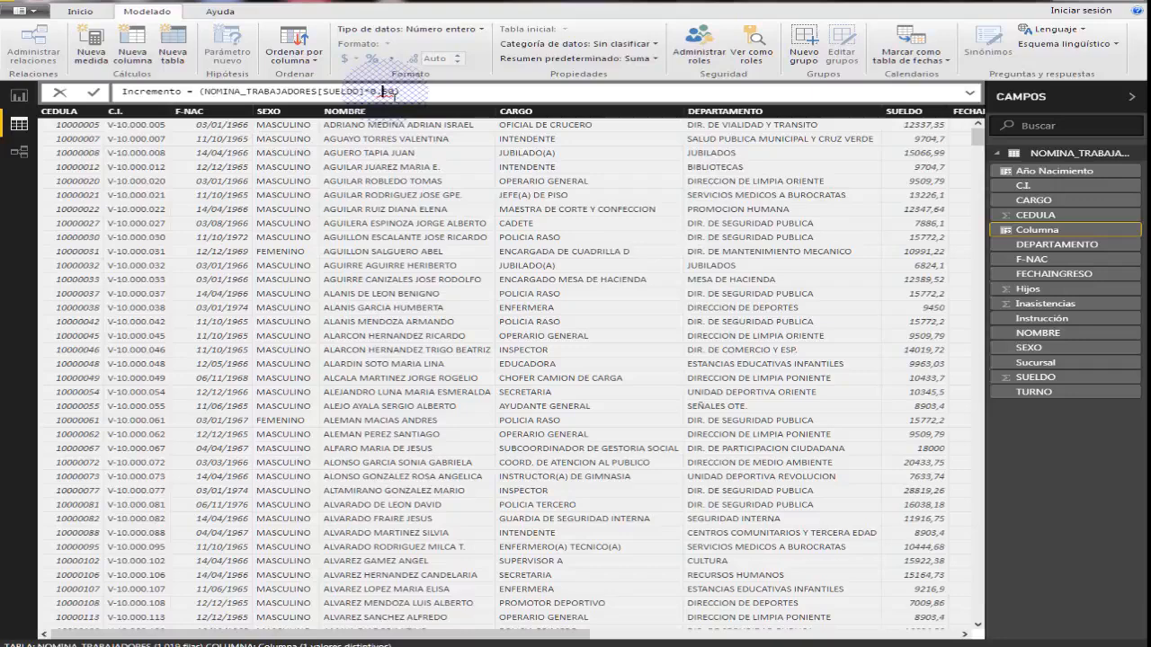
{"action": "key", "text": "BackSpace"}
{"action": "type", "text": ","}
{"action": "left_click", "coordinate": [474, 94]}
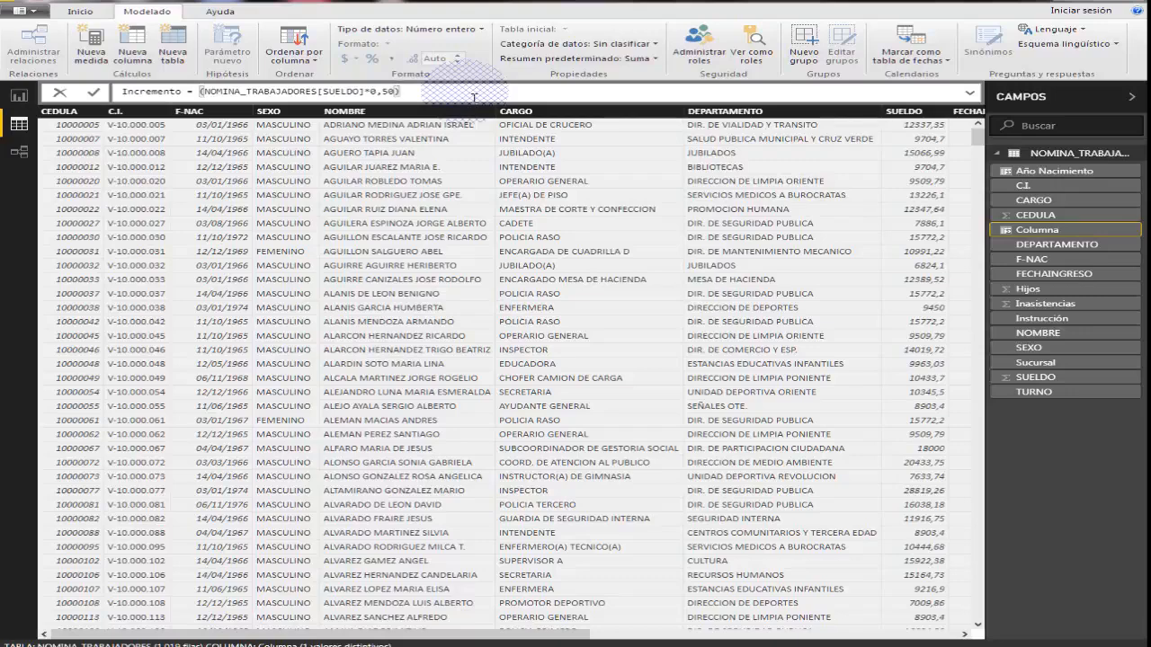
{"action": "key", "text": "Return"}
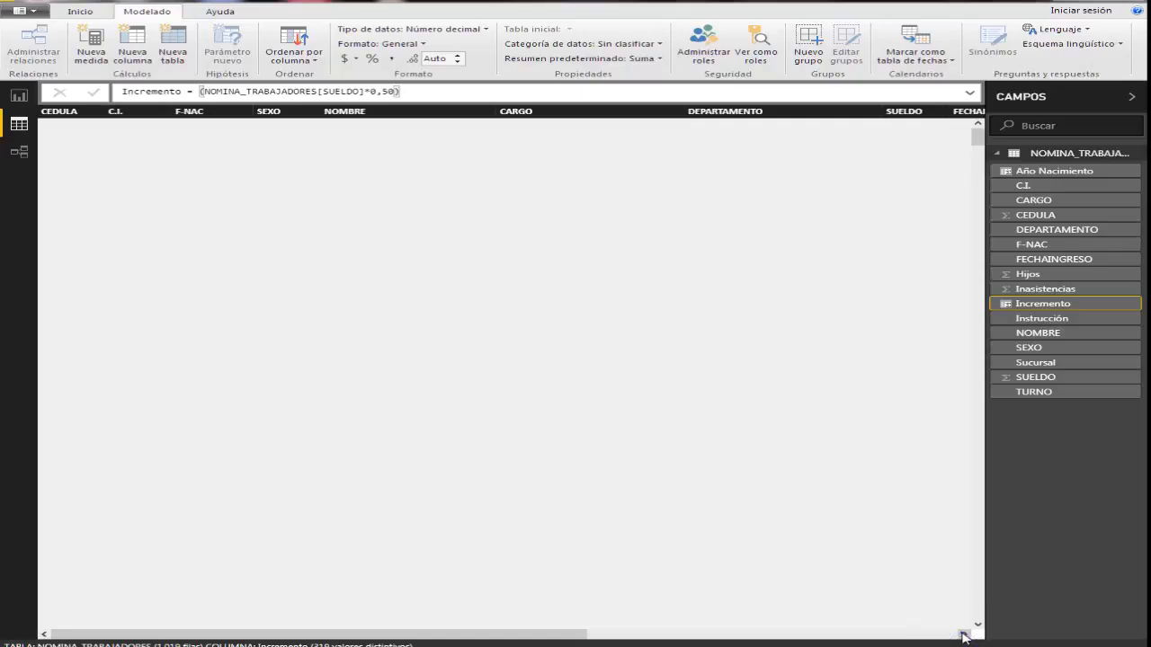
Format the new Incremento column at the end of the table with a thousands separator and check its values
{"action": "left_click", "coordinate": [964, 636]}
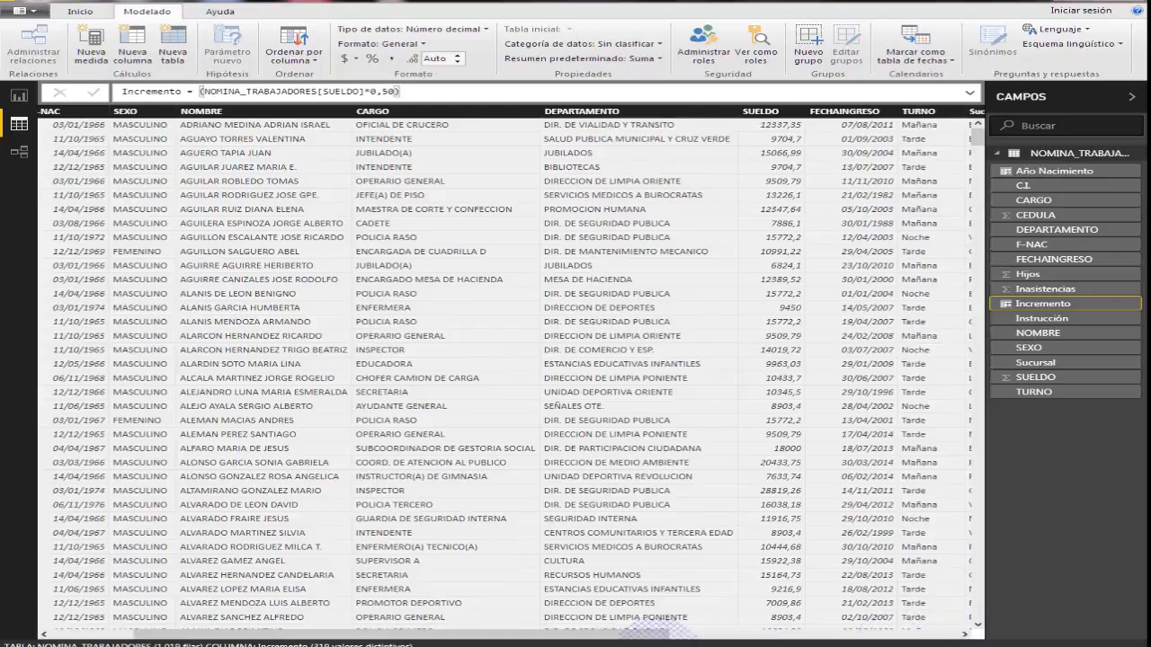
{"action": "left_click_drag", "start_coordinate": [659, 635], "coordinate": [958, 634]}
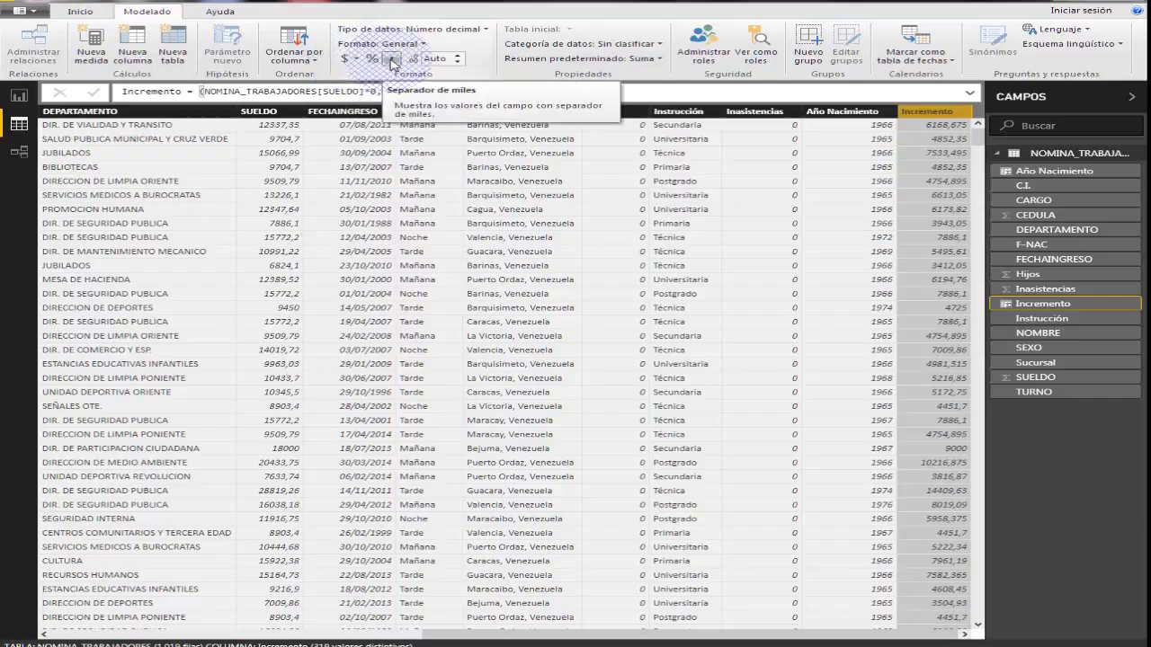
{"action": "left_click", "coordinate": [391, 59]}
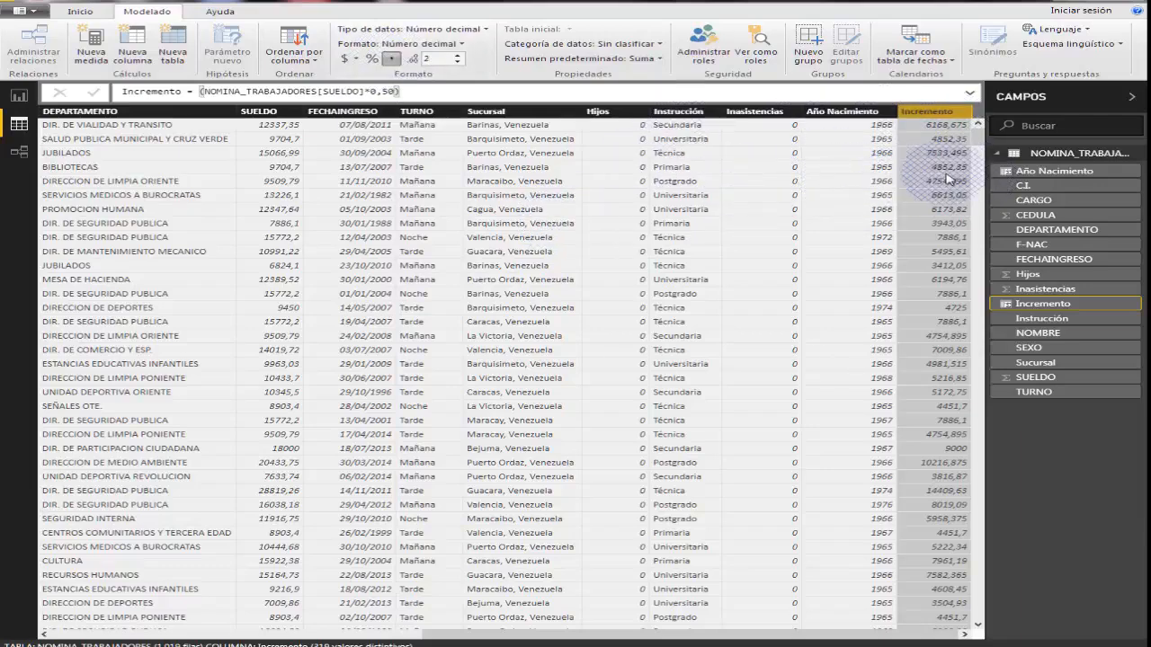
{"action": "left_click", "coordinate": [698, 165]}
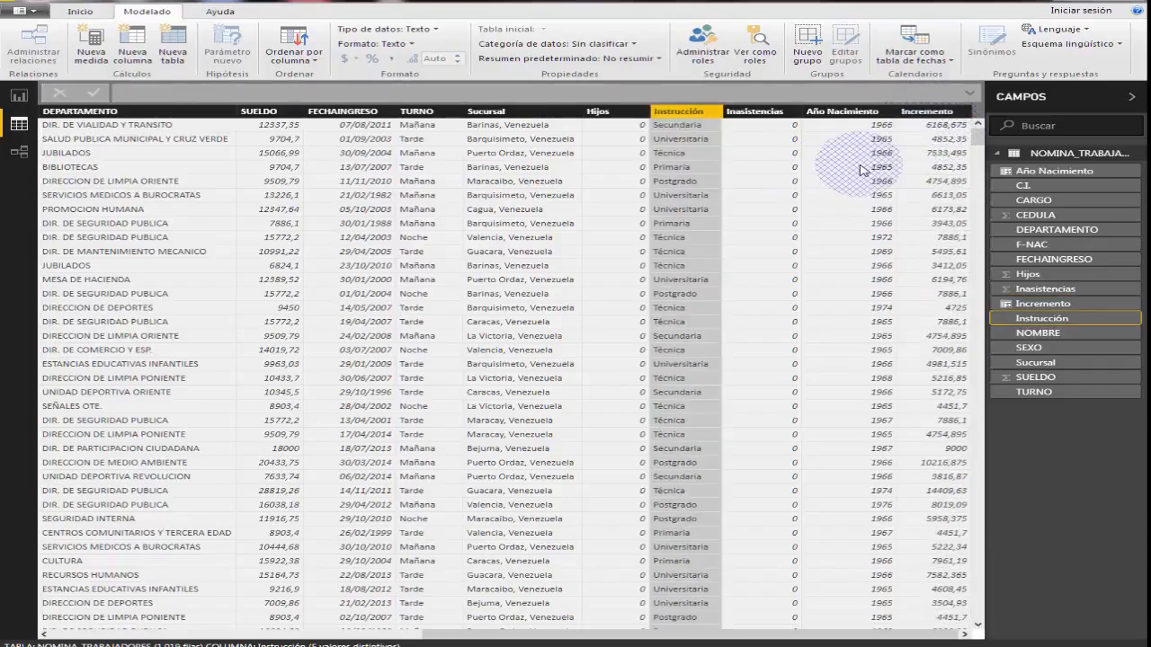
{"action": "left_click", "coordinate": [963, 634]}
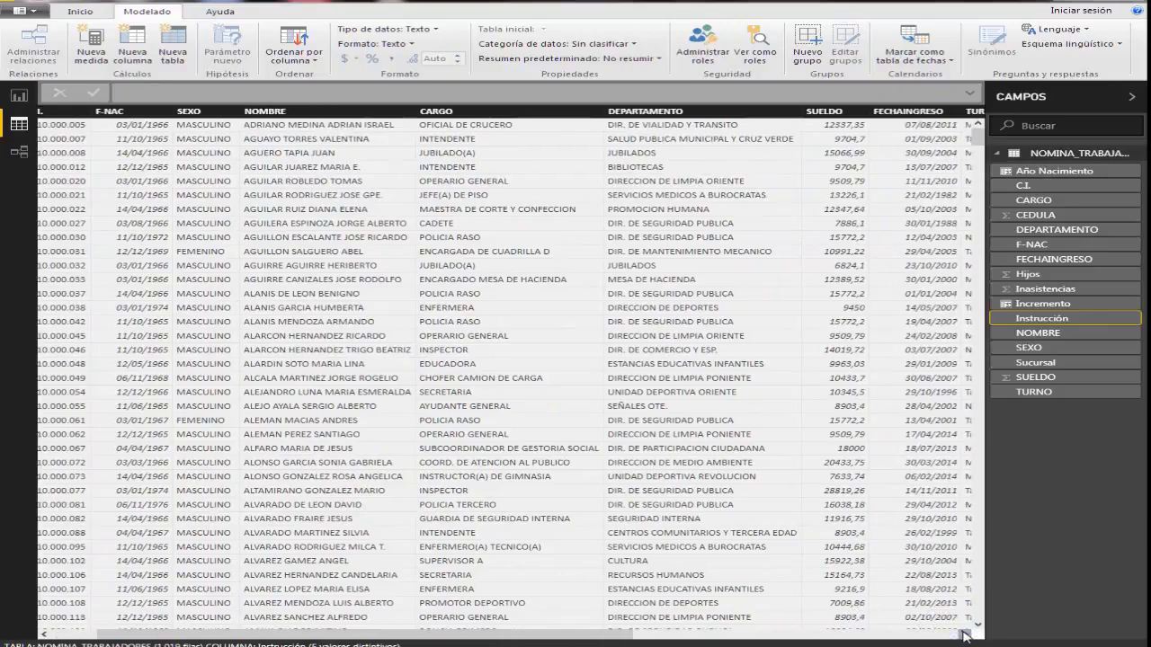
{"action": "left_click", "coordinate": [963, 635]}
{"action": "left_click", "coordinate": [963, 635]}
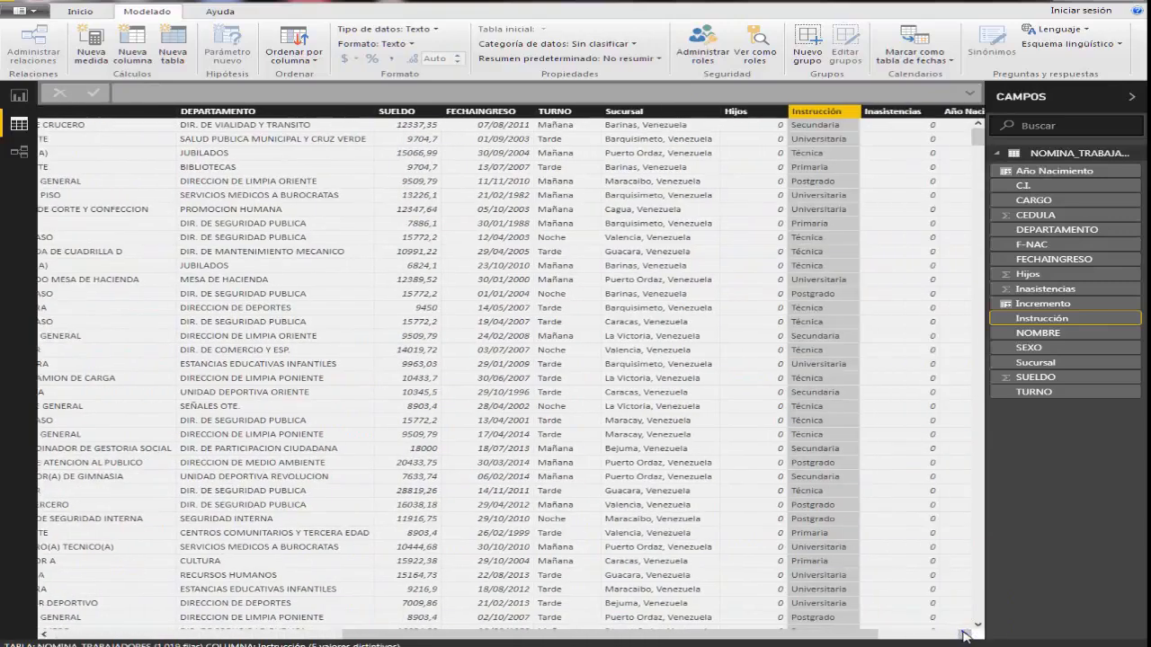
{"action": "left_click", "coordinate": [962, 635]}
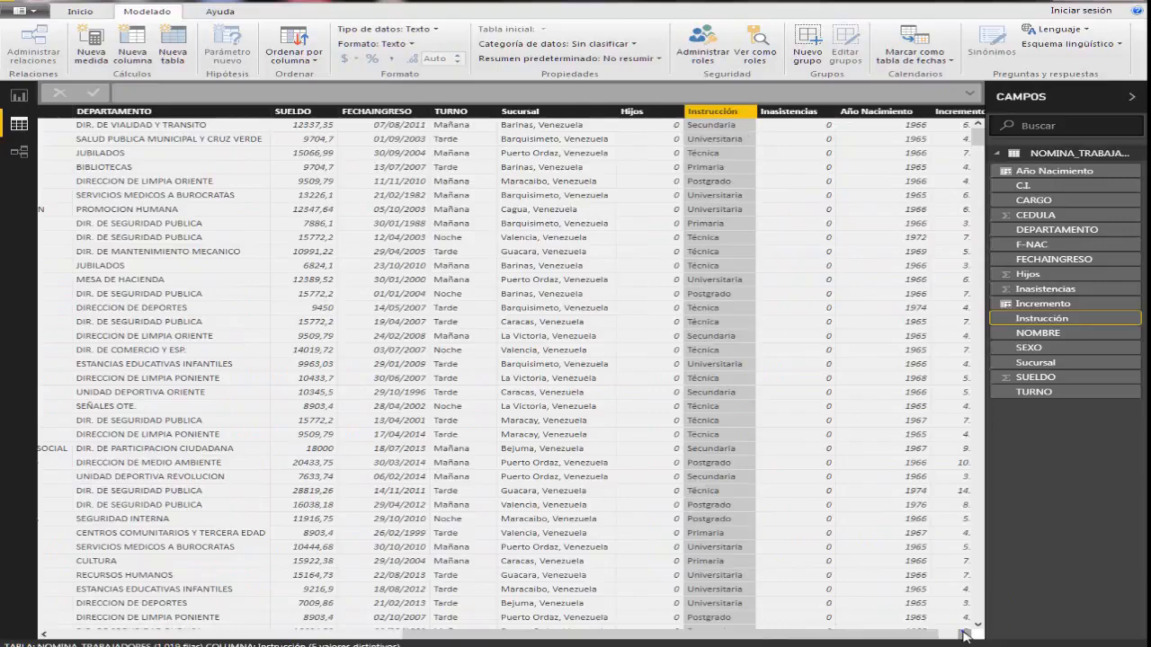
{"action": "left_click", "coordinate": [963, 634]}
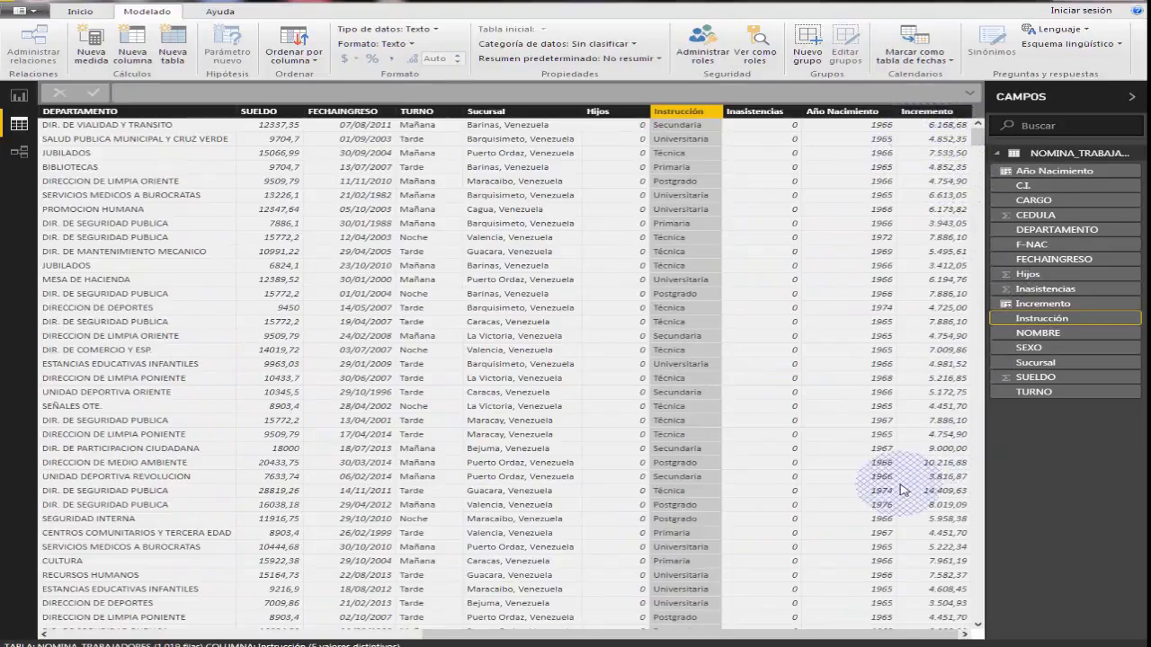
Format the SUELDO column with a thousands separator
{"action": "left_click", "coordinate": [286, 114]}
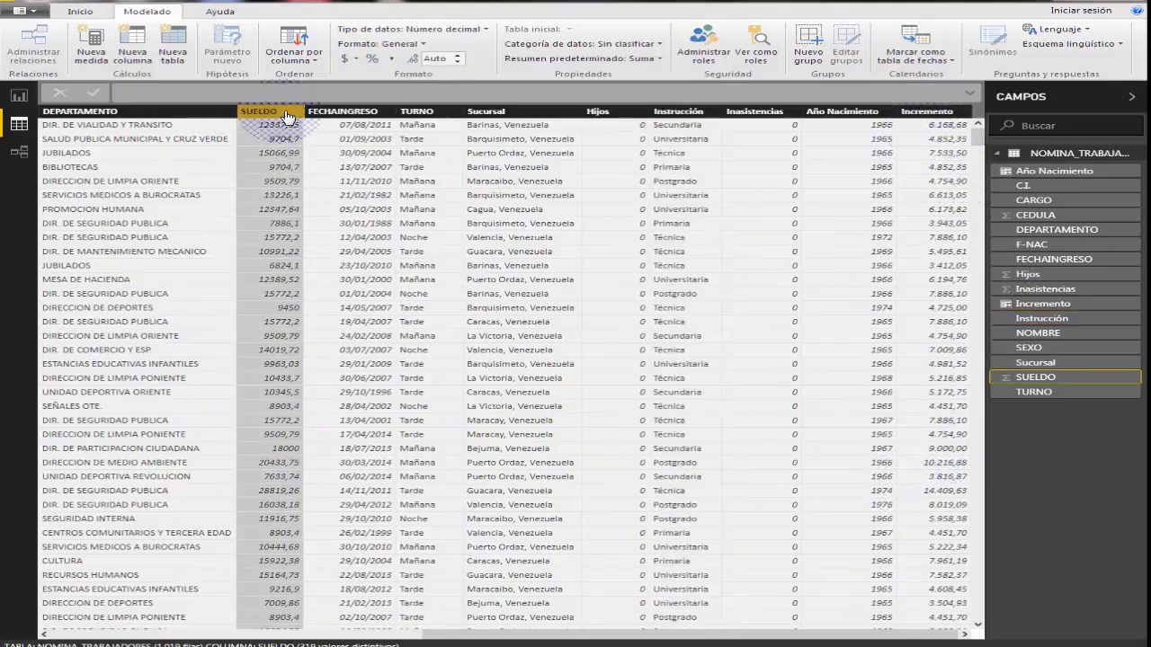
{"action": "left_click", "coordinate": [389, 59]}
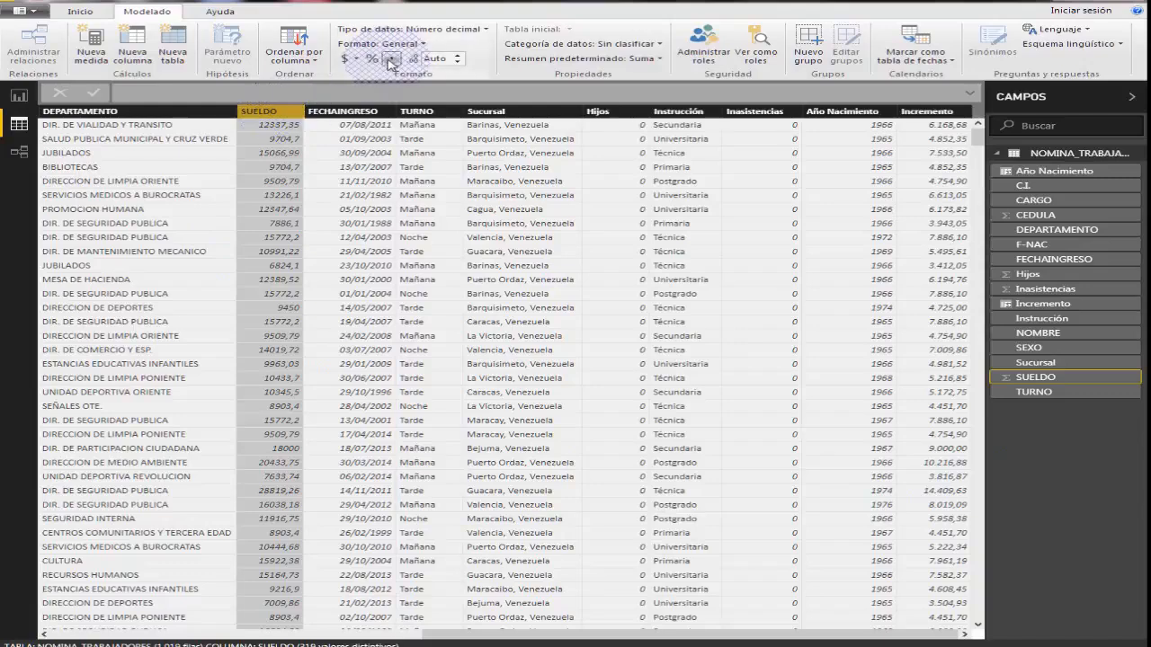
{"action": "left_click", "coordinate": [392, 61]}
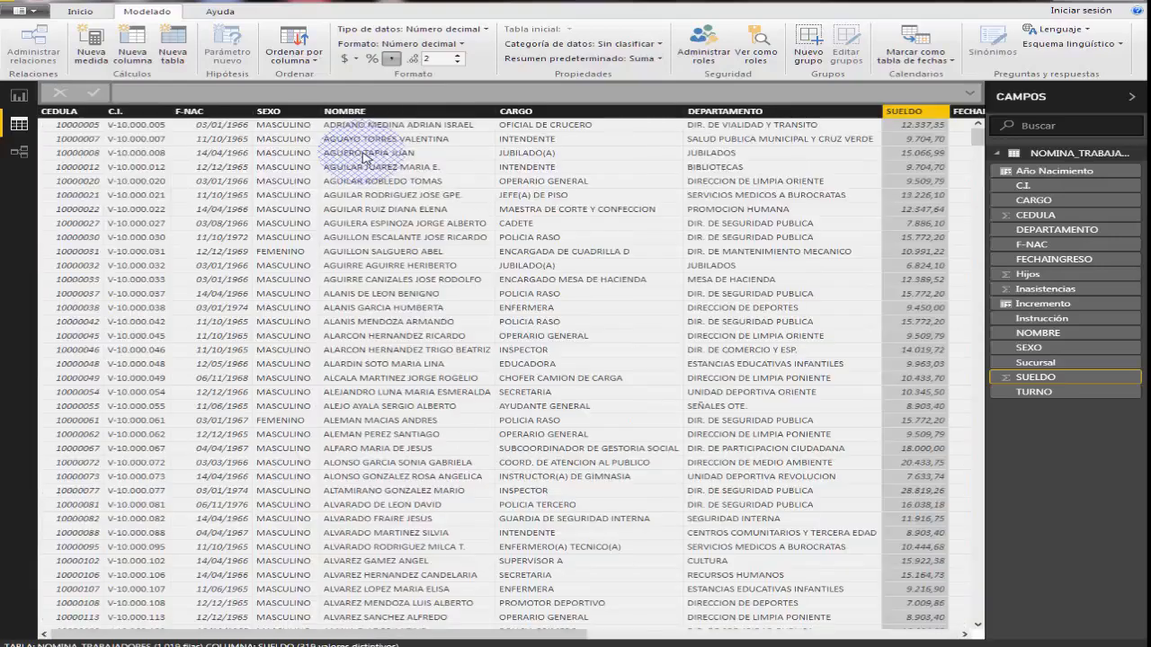
Review the formatted SUELDO values across the table alongside the Incremento column at its end
{"action": "left_click", "coordinate": [962, 636]}
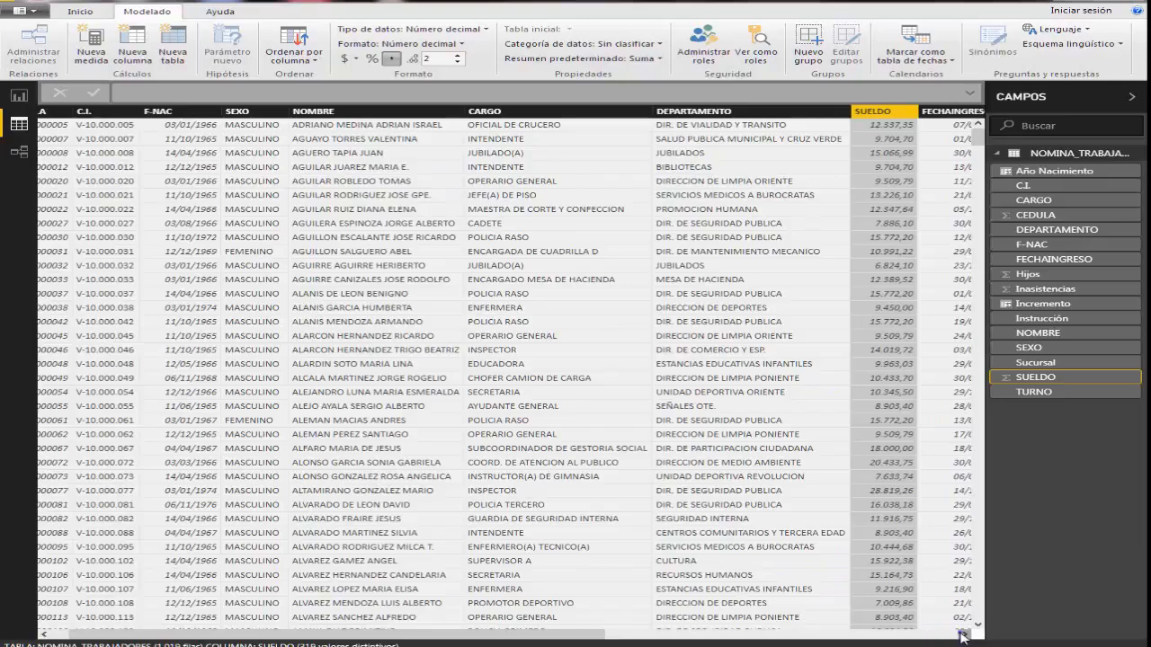
{"action": "left_click", "coordinate": [962, 635]}
{"action": "left_click", "coordinate": [961, 635]}
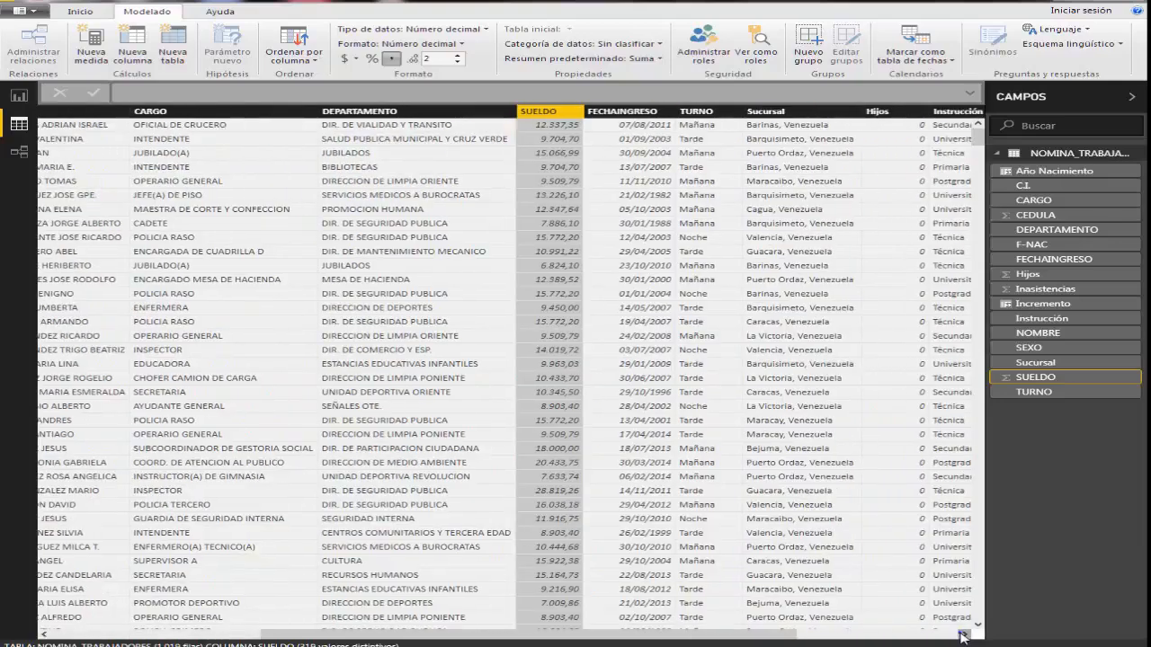
{"action": "left_click", "coordinate": [962, 636]}
{"action": "left_click", "coordinate": [962, 635]}
{"action": "left_click", "coordinate": [962, 636]}
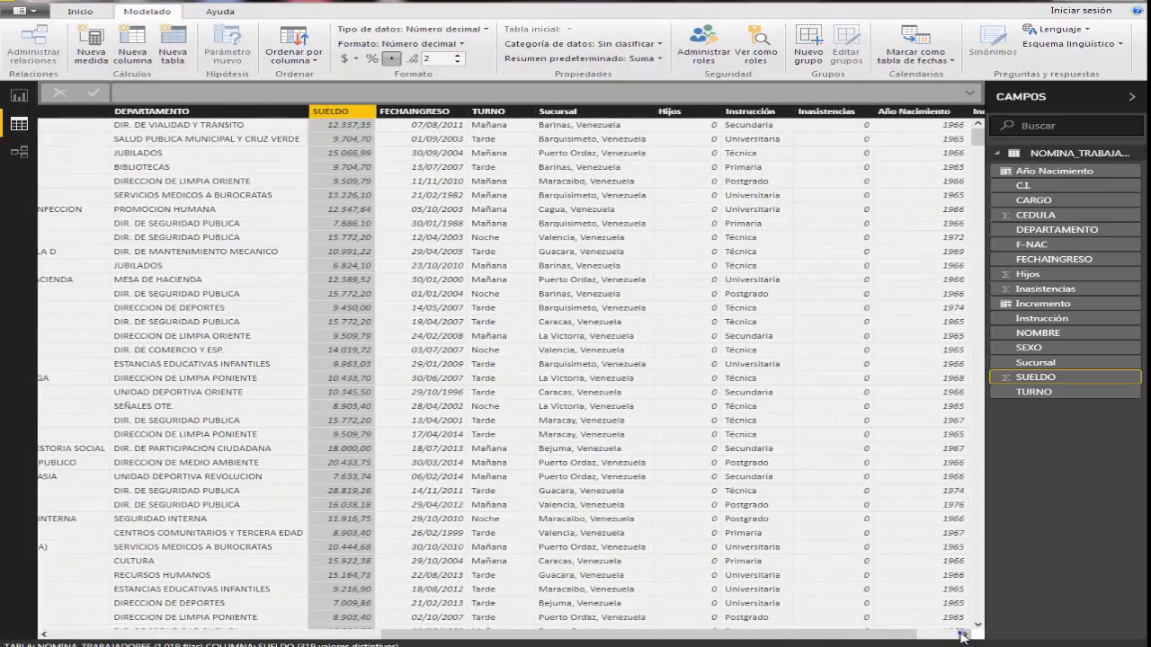
{"action": "left_click", "coordinate": [962, 636]}
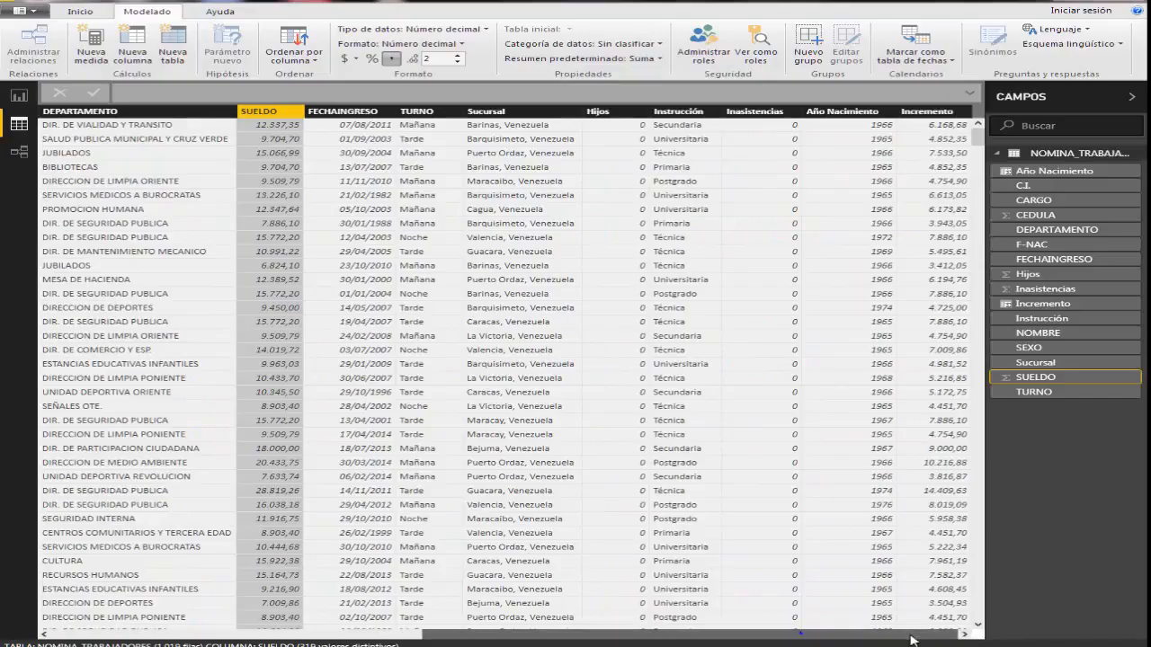